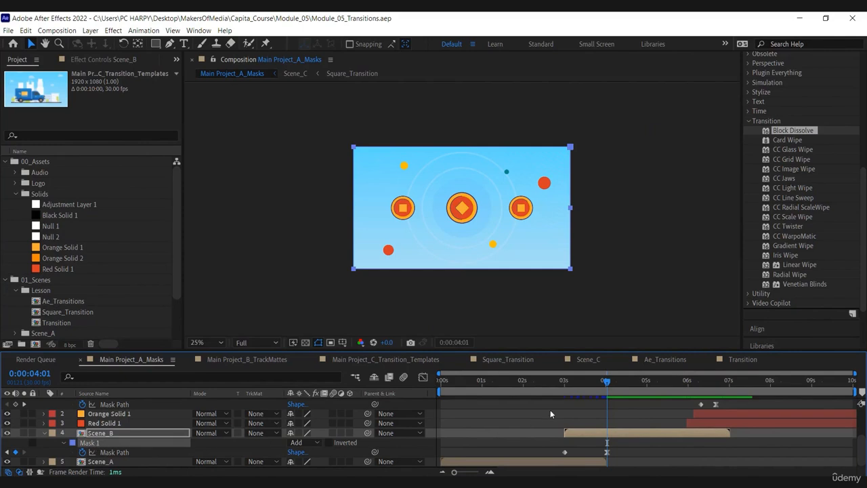
# Examine Scene_B's mask wipe near 0:00:03:13 and expand Mask 1's Feather, Opacity and Expansion properties.
pyautogui.click(114, 452)
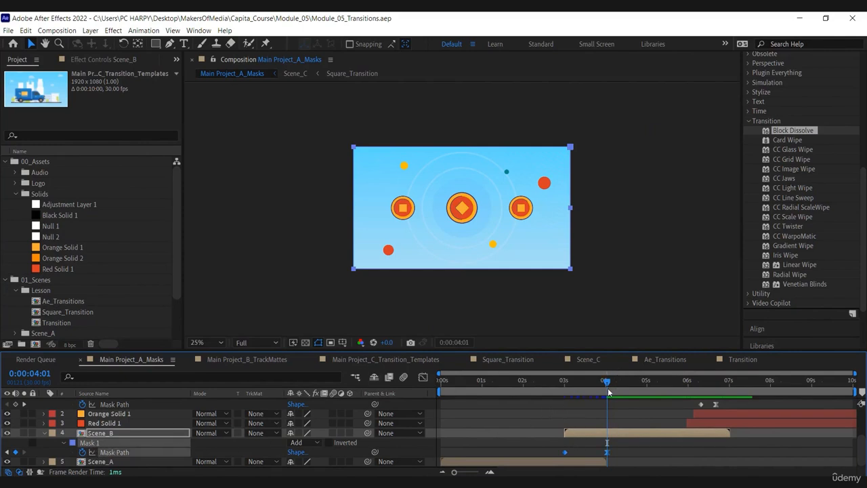
pyautogui.moveTo(607, 385); pyautogui.dragTo(582, 388)
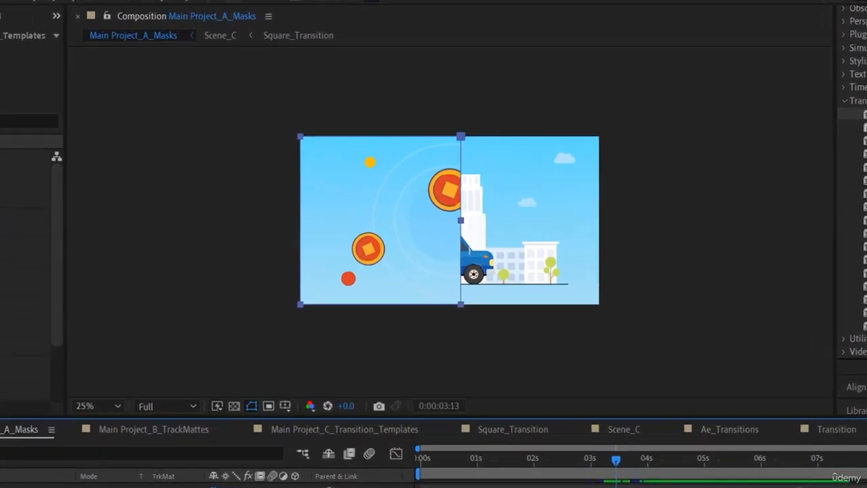
pyautogui.press('F2')
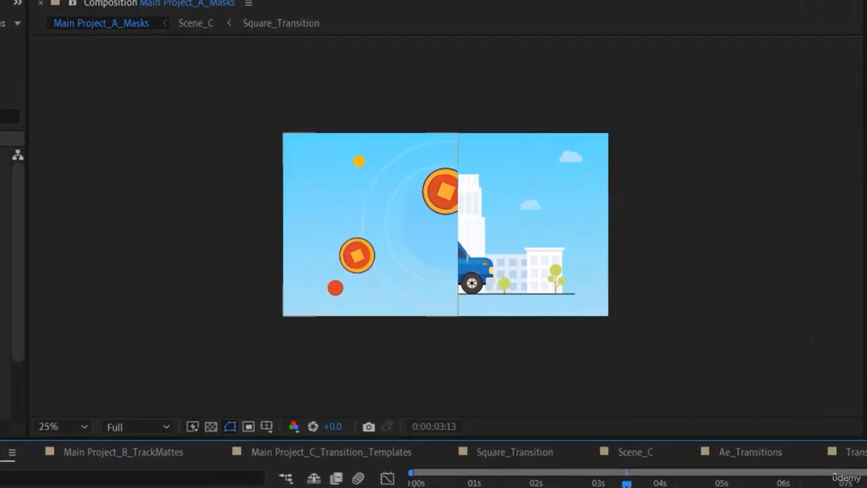
pyautogui.click(109, 444)
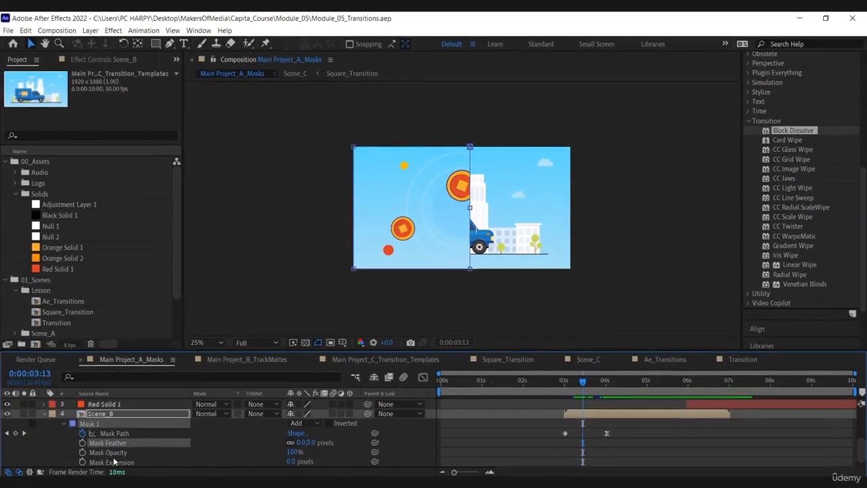
pyautogui.keyDown('ctrl'); pyautogui.click(113, 454); pyautogui.keyUp('ctrl')
pyautogui.click(114, 454)
pyautogui.click(113, 462)
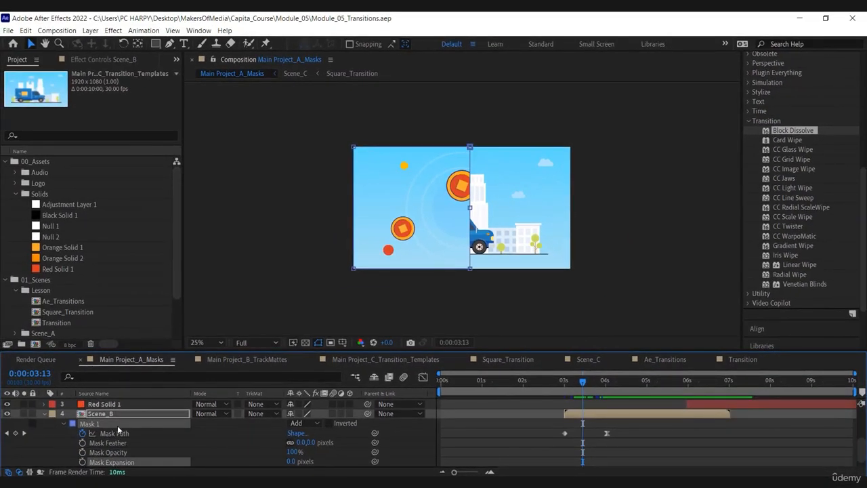
# Copy both Mask Path keyframes from Scene_B and paste them onto Scene_A at 0:00:00:00, then preview the wipe.
pyautogui.click(546, 415)
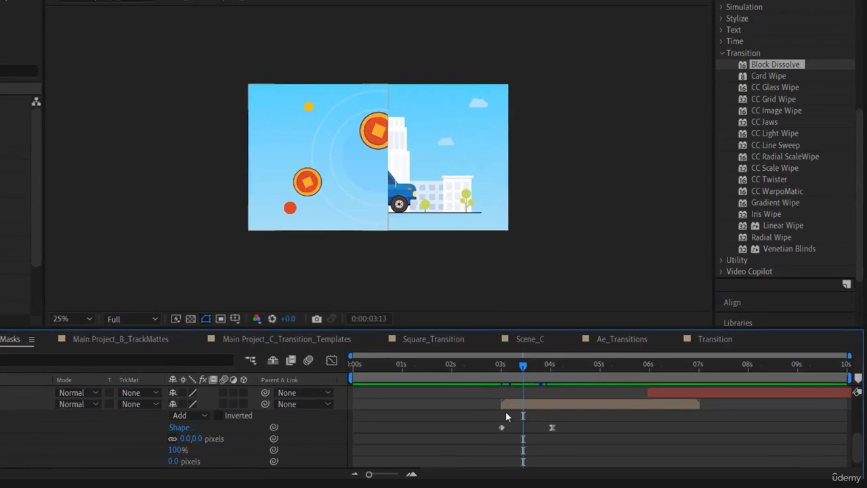
pyautogui.moveTo(553, 424); pyautogui.dragTo(645, 462)
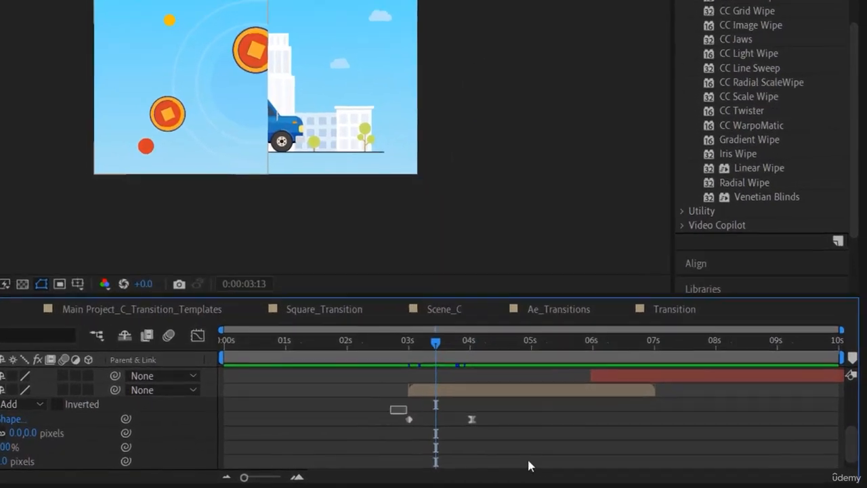
pyautogui.moveTo(529, 466); pyautogui.dragTo(503, 426)
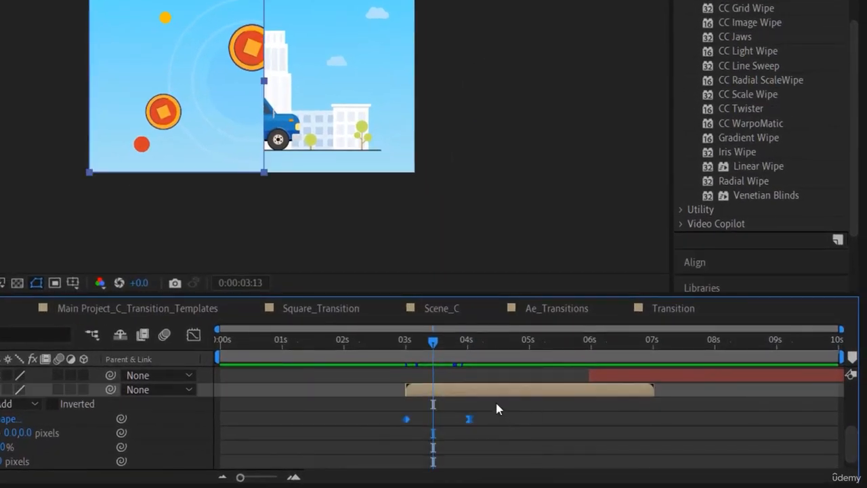
pyautogui.scroll(-1, 418, 425)
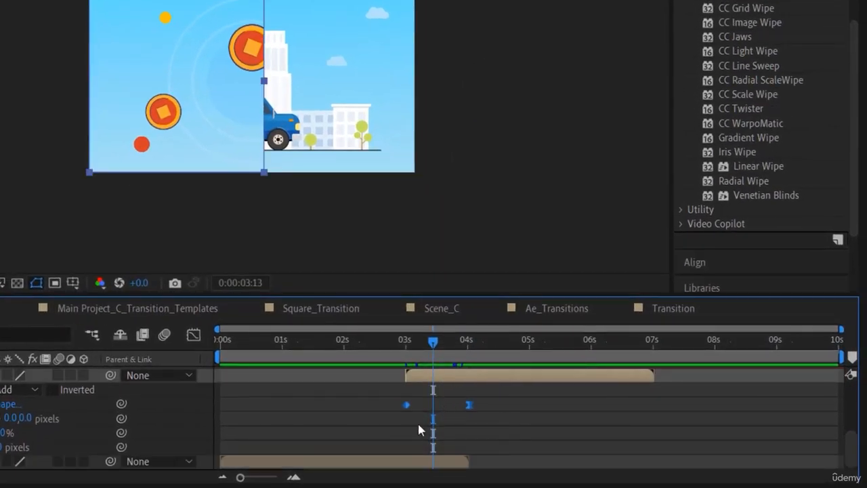
pyautogui.click(416, 464)
pyautogui.moveTo(396, 347); pyautogui.dragTo(174, 342)
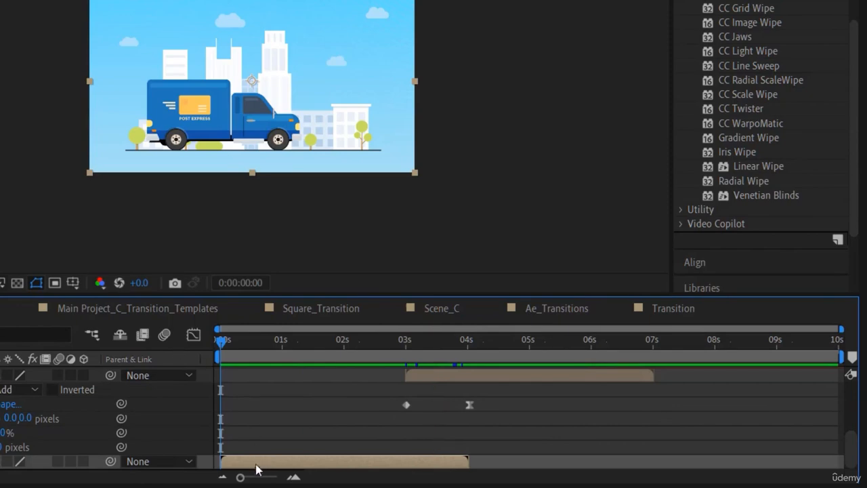
pyautogui.hotkey('ctrl', 'v')
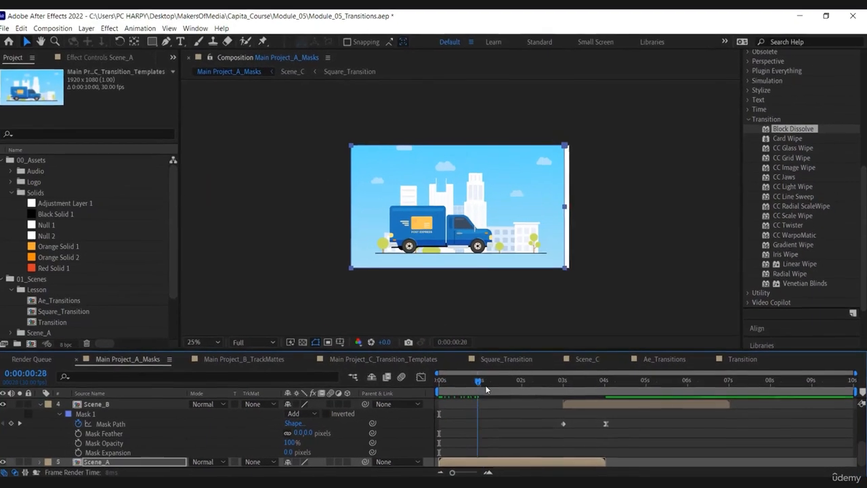
pyautogui.click(286, 344)
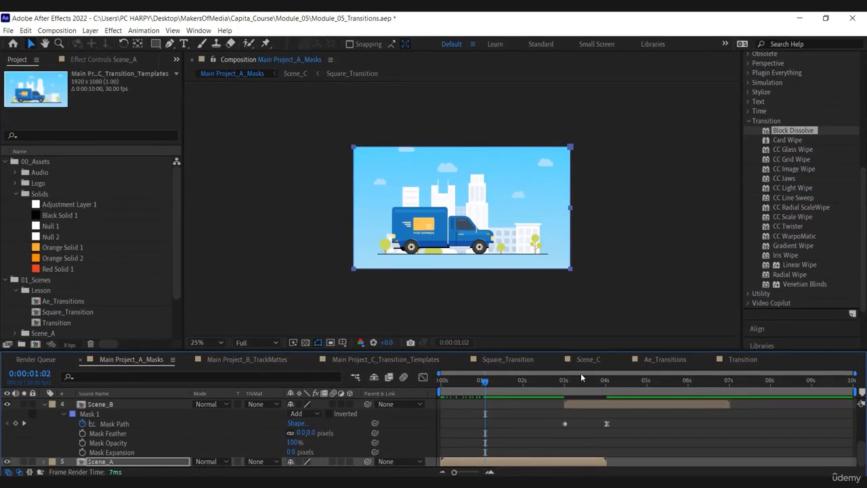
# Add Orange Solid 2 and Red Solid 1 to the timeline directly above Scene_A at about 0:00:03:00.
pyautogui.moveTo(566, 384)
pyautogui.mouseDown()
pyautogui.moveTo(615, 384)
pyautogui.moveTo(564, 385)
pyautogui.mouseUp()
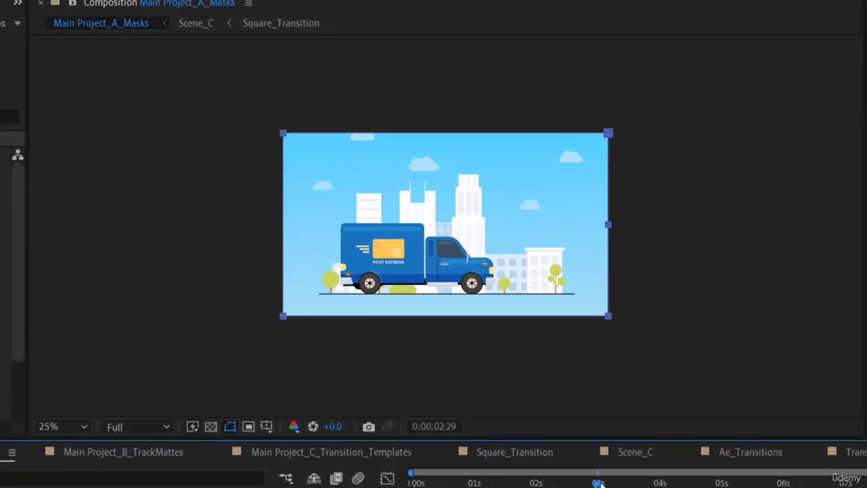
pyautogui.moveTo(600, 484)
pyautogui.mouseDown()
pyautogui.moveTo(635, 481)
pyautogui.moveTo(600, 483)
pyautogui.mouseUp()
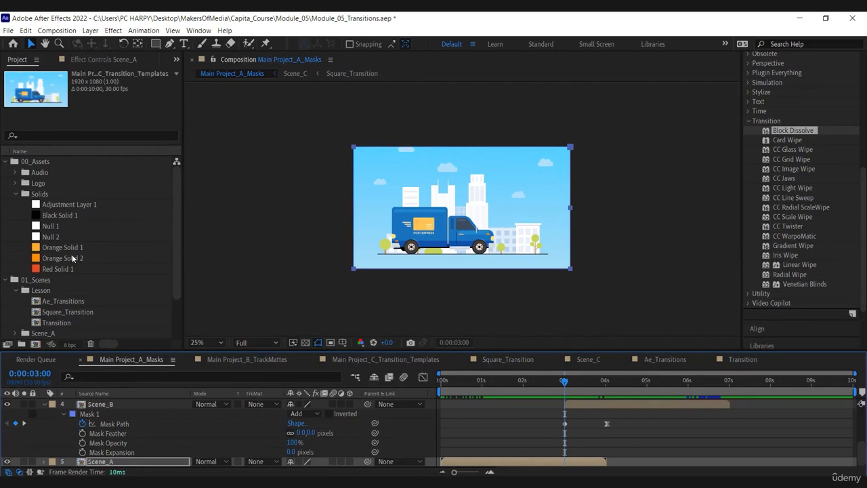
pyautogui.click(73, 258)
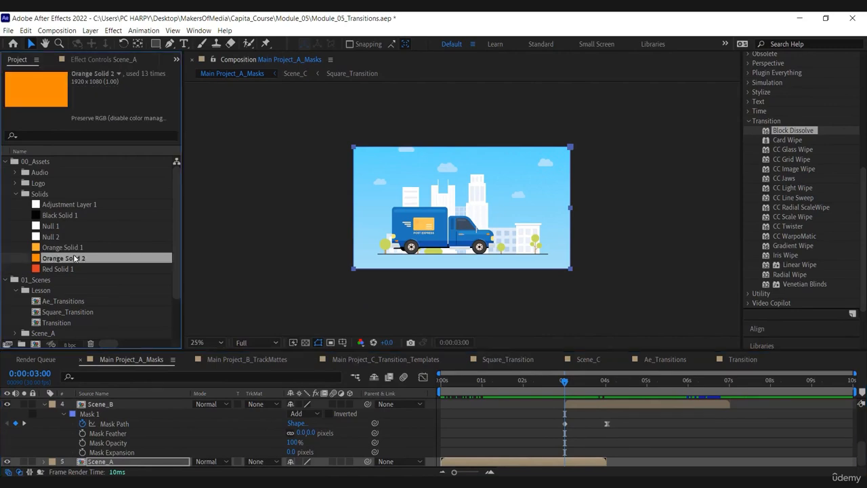
pyautogui.keyDown('ctrl'); pyautogui.click(71, 269); pyautogui.keyUp('ctrl')
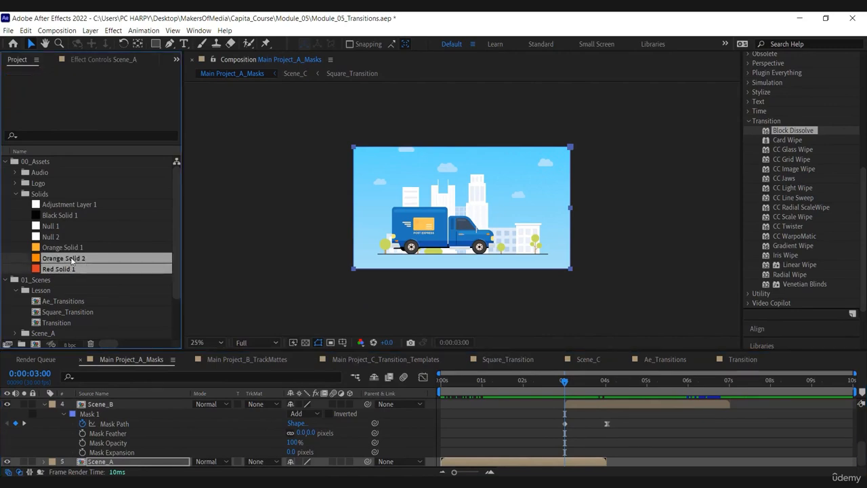
pyautogui.moveTo(73, 261); pyautogui.dragTo(571, 457)
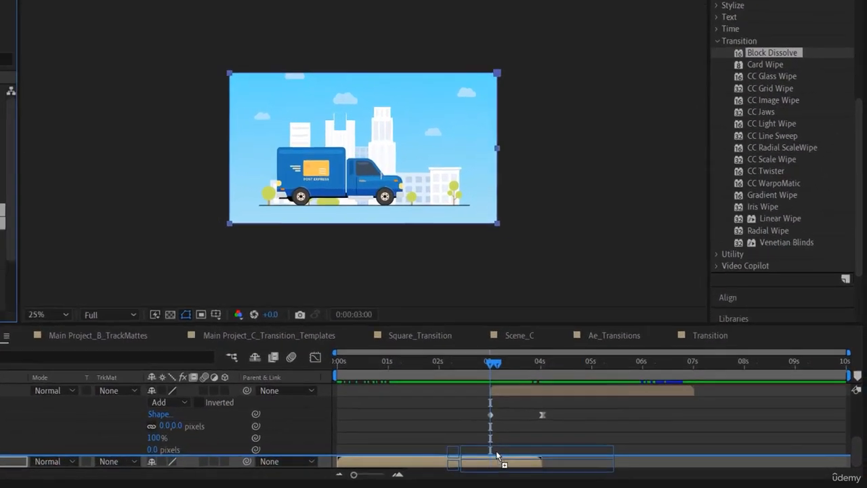
pyautogui.moveTo(497, 454); pyautogui.dragTo(500, 452)
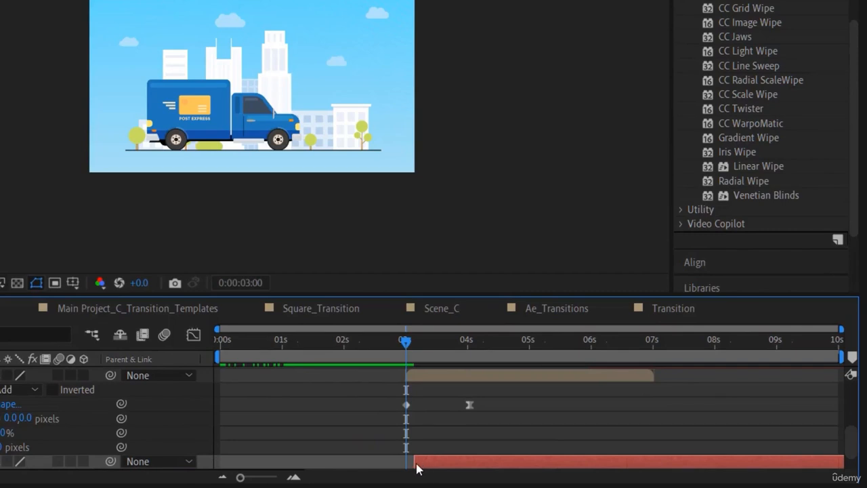
# Stagger Red Solid 1 and Orange Solid 2 to start slightly before Scene_B, and paste the copied mask animation onto both.
pyautogui.moveTo(417, 468); pyautogui.dragTo(400, 449)
pyautogui.scroll(-2, 413, 455)
pyautogui.click(387, 444)
pyautogui.moveTo(408, 345)
pyautogui.mouseDown()
pyautogui.moveTo(392, 346)
pyautogui.moveTo(401, 348)
pyautogui.mouseUp()
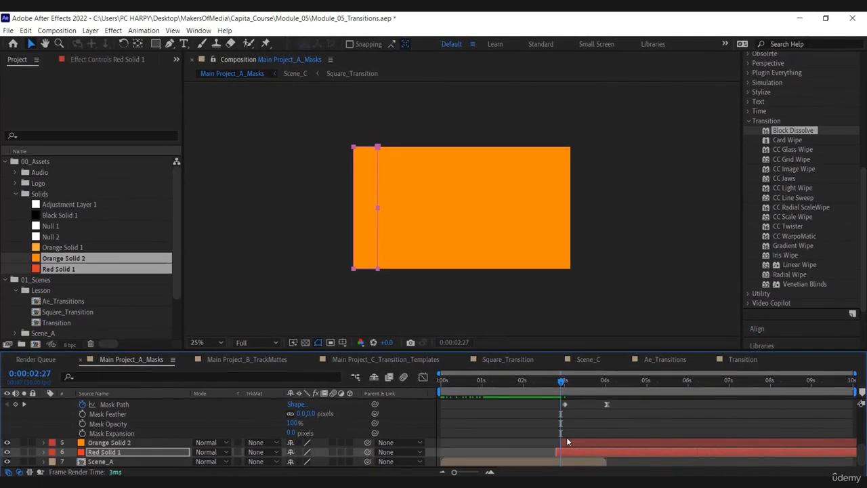
pyautogui.click(568, 443)
pyautogui.moveTo(561, 381)
pyautogui.mouseDown()
pyautogui.moveTo(552, 385)
pyautogui.moveTo(595, 383)
pyautogui.moveTo(558, 382)
pyautogui.moveTo(577, 384)
pyautogui.mouseUp()
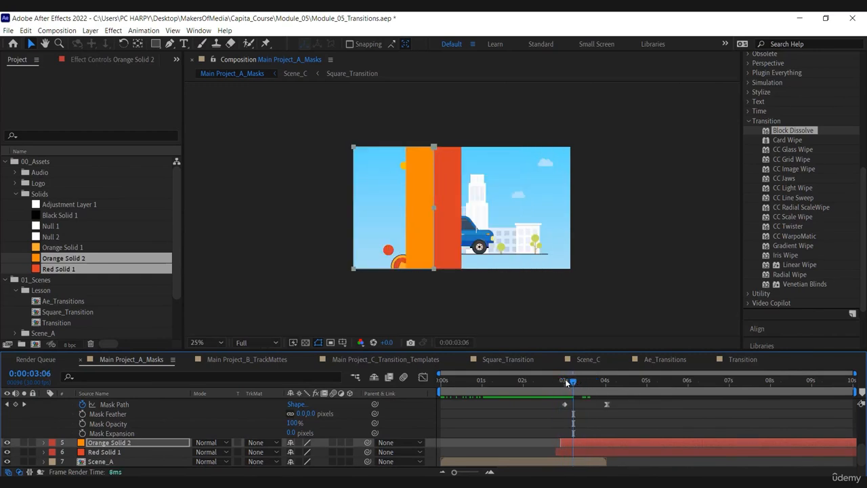
# At Scene_B's last Mask Path keyframe, pull the mask's right-edge midpoint outward into an arrow shape and preview the wipe.
pyautogui.click(606, 405)
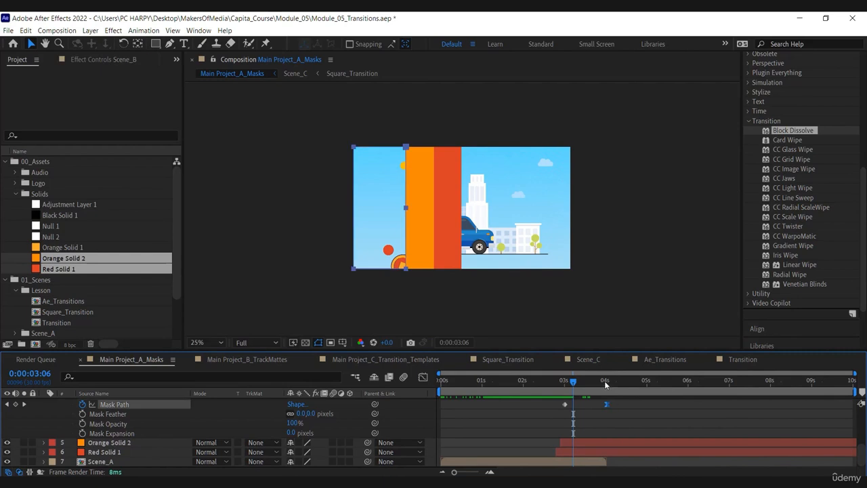
pyautogui.click(609, 383)
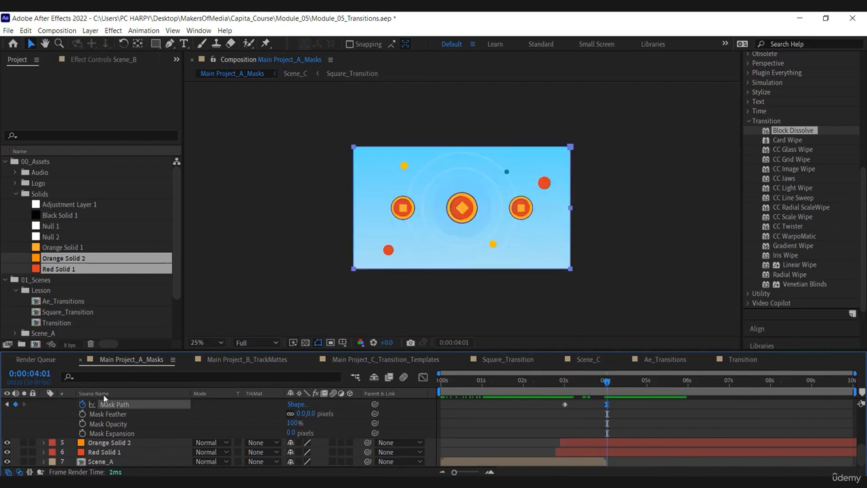
pyautogui.moveTo(616, 195); pyautogui.dragTo(543, 235)
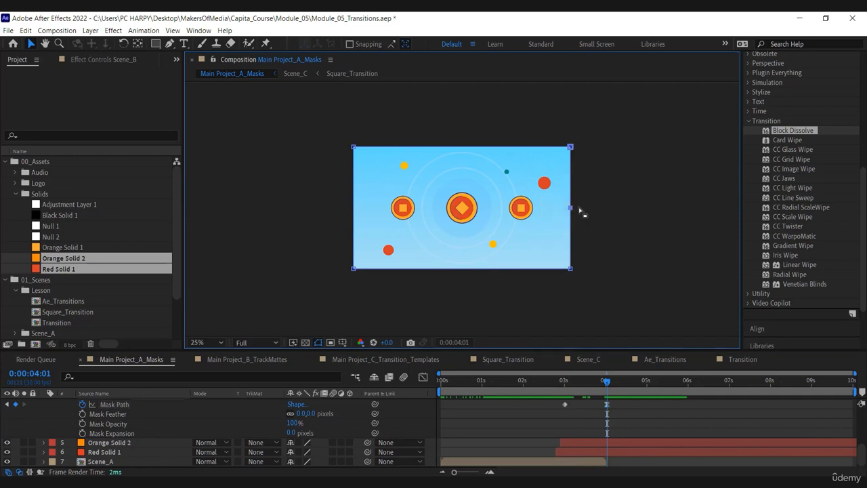
pyautogui.moveTo(571, 209); pyautogui.dragTo(607, 209)
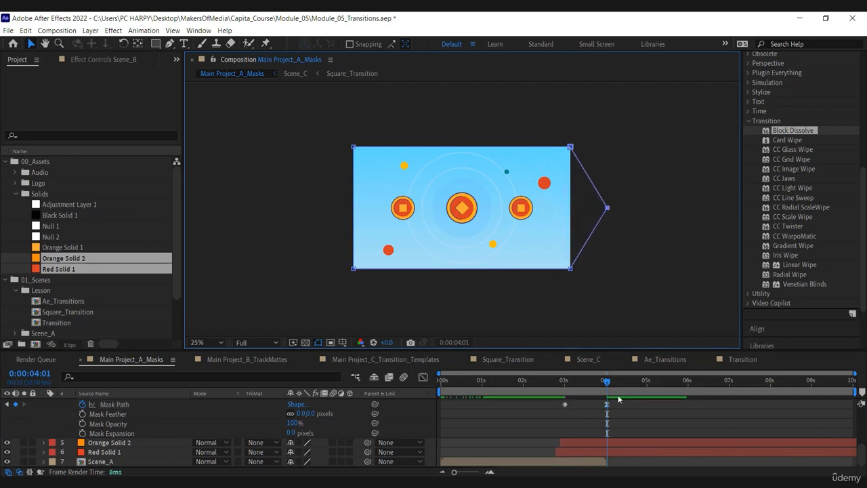
pyautogui.moveTo(608, 384); pyautogui.dragTo(588, 381)
# Copy both of Scene_B's reshaped Mask Path keyframes and reveal the mask path on Orange Solid 2 to receive them.
pyautogui.moveTo(623, 412); pyautogui.dragTo(558, 405)
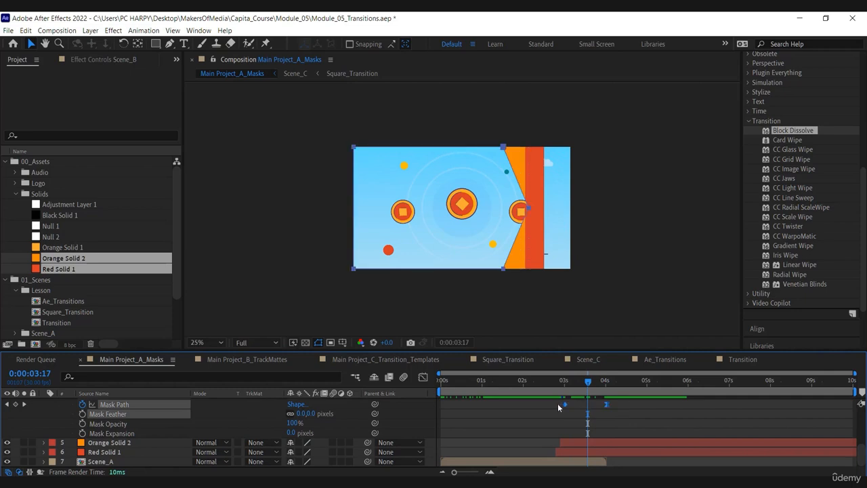
pyautogui.click(570, 441)
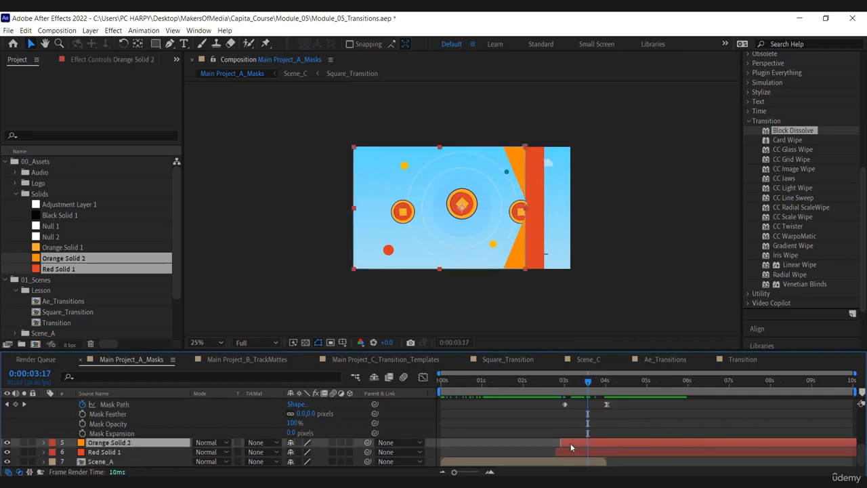
pyautogui.press('m')
pyautogui.moveTo(580, 393)
pyautogui.mouseDown()
pyautogui.moveTo(564, 392)
pyautogui.moveTo(590, 388)
pyautogui.moveTo(580, 387)
pyautogui.mouseUp()
pyautogui.click(561, 461)
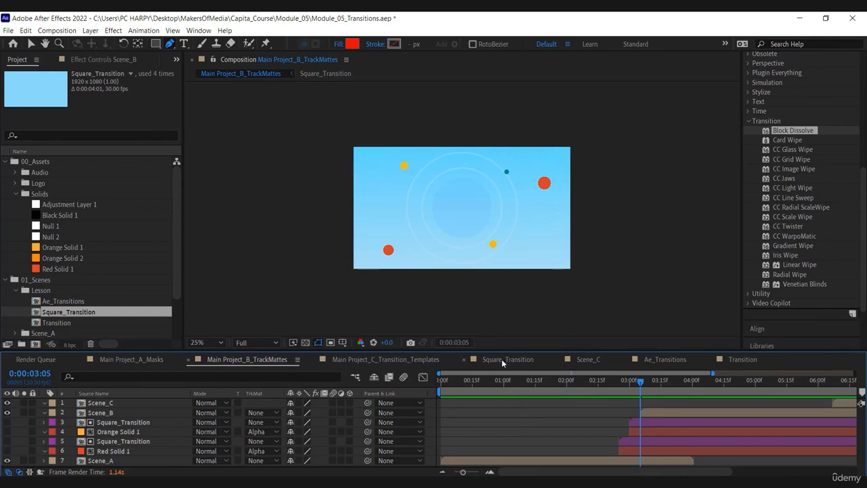
# Open the Square_Transition composition and review Shape Layer 1's mask wipe across its two Mask Path keyframes.
pyautogui.click(502, 359)
pyautogui.moveTo(452, 378); pyautogui.dragTo(548, 387)
pyautogui.click(546, 403)
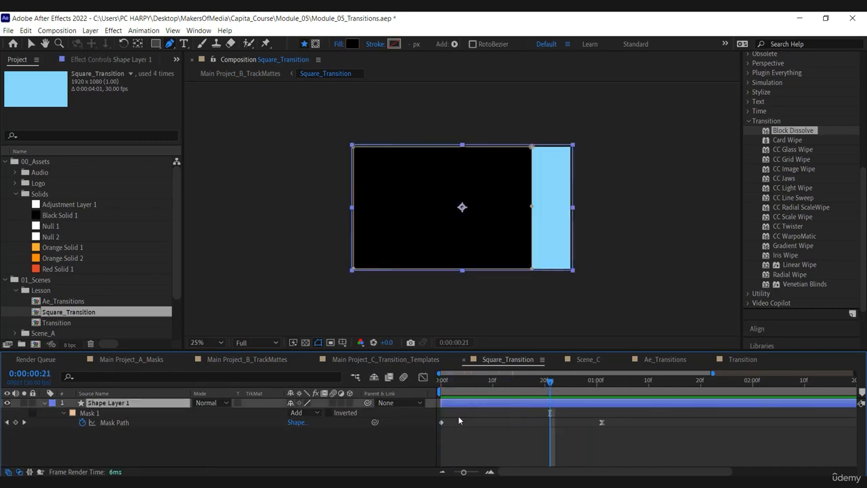
pyautogui.moveTo(541, 384); pyautogui.dragTo(592, 384)
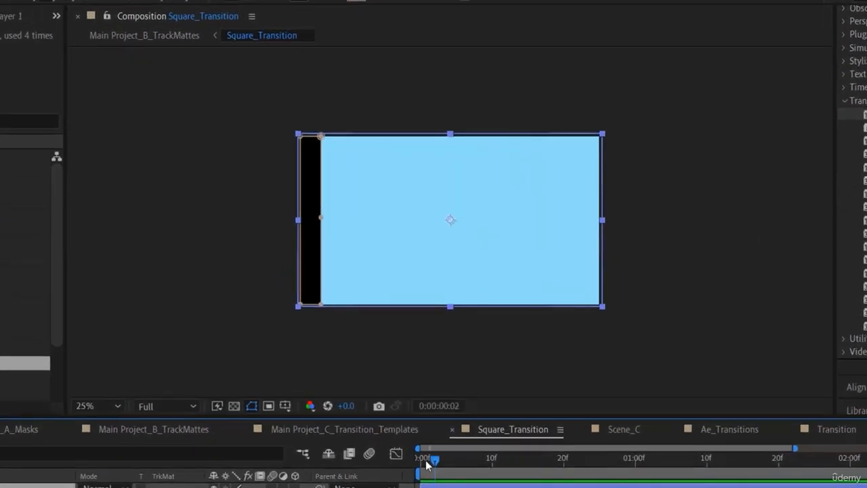
pyautogui.moveTo(641, 483); pyautogui.dragTo(412, 483)
# In Main Project_B_TrackMattes, place Square_Transition above Scene_B at its start and set Scene_B to Alpha Matte "Square_Transition".
pyautogui.click(155, 446)
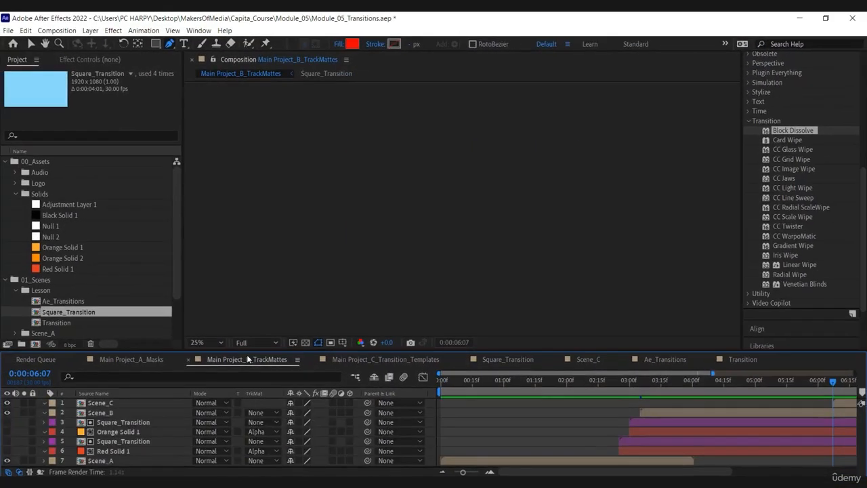
pyautogui.moveTo(82, 308); pyautogui.dragTo(651, 409)
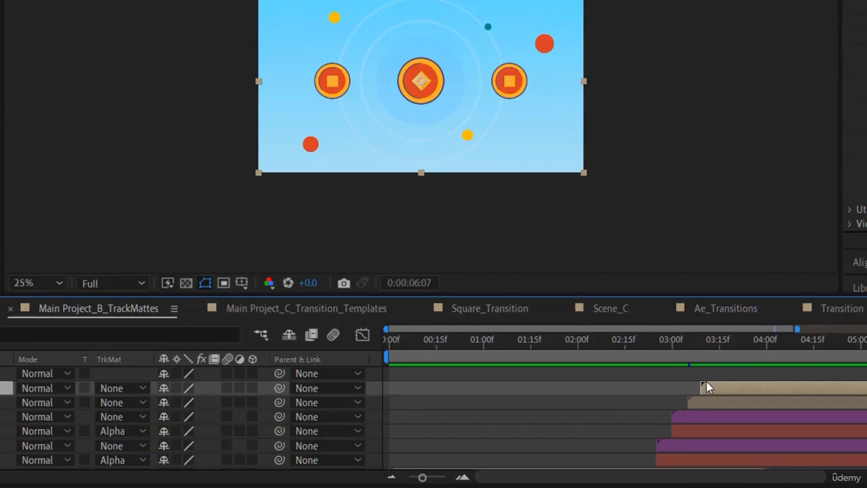
pyautogui.moveTo(707, 387)
pyautogui.mouseDown()
pyautogui.moveTo(726, 387)
pyautogui.moveTo(710, 390)
pyautogui.mouseUp()
pyautogui.click(123, 403)
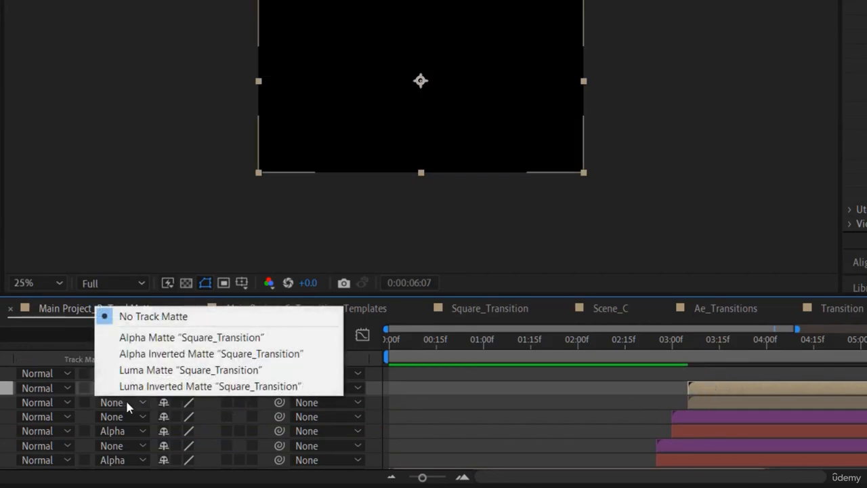
pyautogui.click(156, 337)
pyautogui.moveTo(758, 344); pyautogui.dragTo(670, 385)
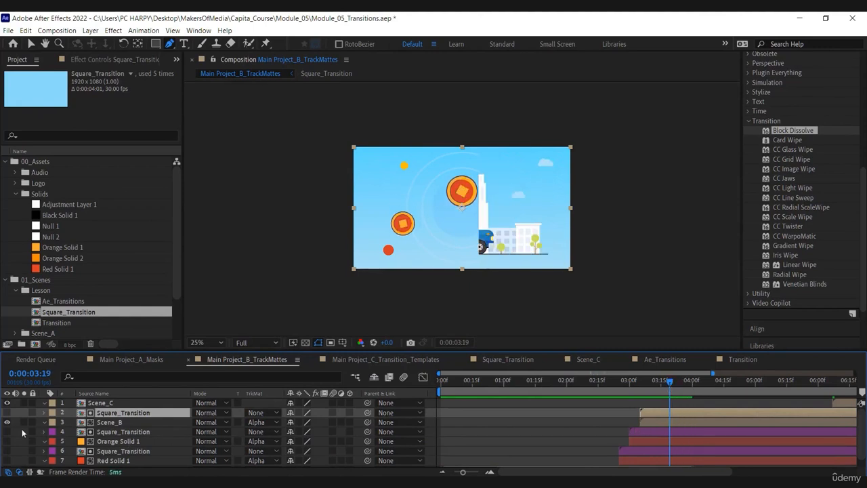
# Turn on the visibility of Orange Solid 1 and Red Solid 1 and check the layered wipe around 0:00:03:15.
pyautogui.click(117, 442)
pyautogui.keyDown('ctrl'); pyautogui.click(111, 461); pyautogui.keyUp('ctrl')
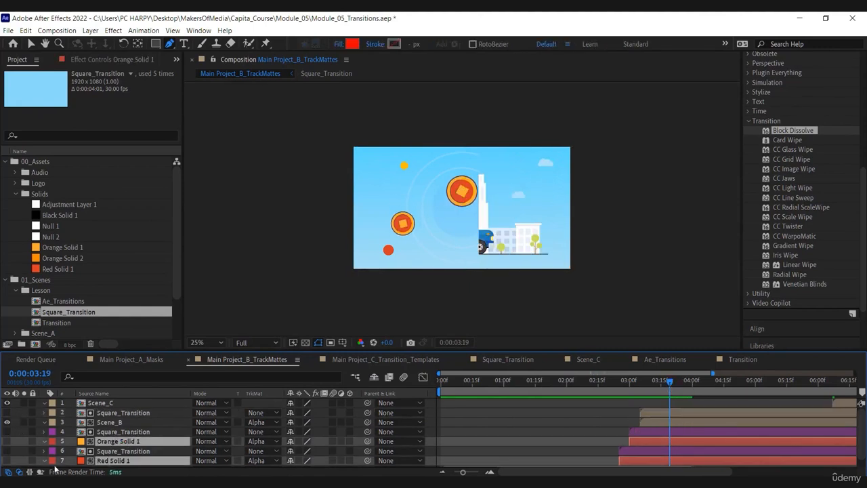
pyautogui.click(7, 461)
pyautogui.moveTo(669, 386)
pyautogui.mouseDown()
pyautogui.moveTo(608, 385)
pyautogui.moveTo(661, 385)
pyautogui.mouseUp()
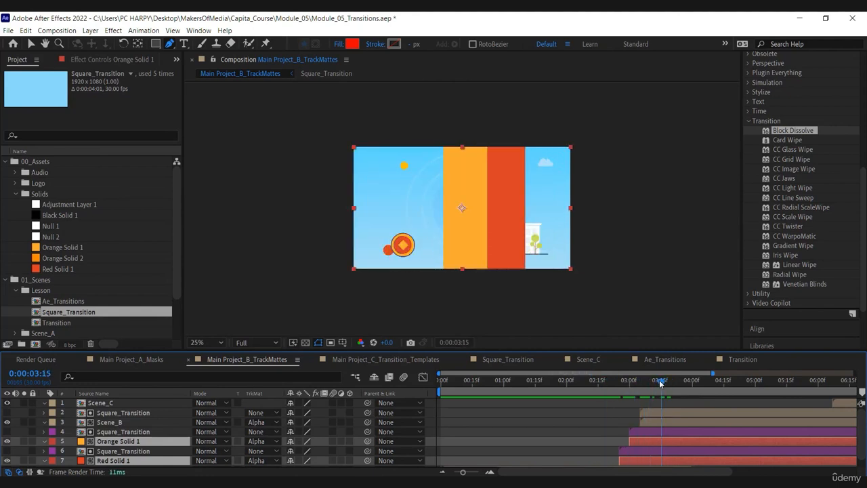
# In Square_Transition at 0:00:01:01, pull the middle point of the mask's right edge outward beyond the frame to form an arrow tip.
pyautogui.doubleClick(651, 412)
pyautogui.click(600, 423)
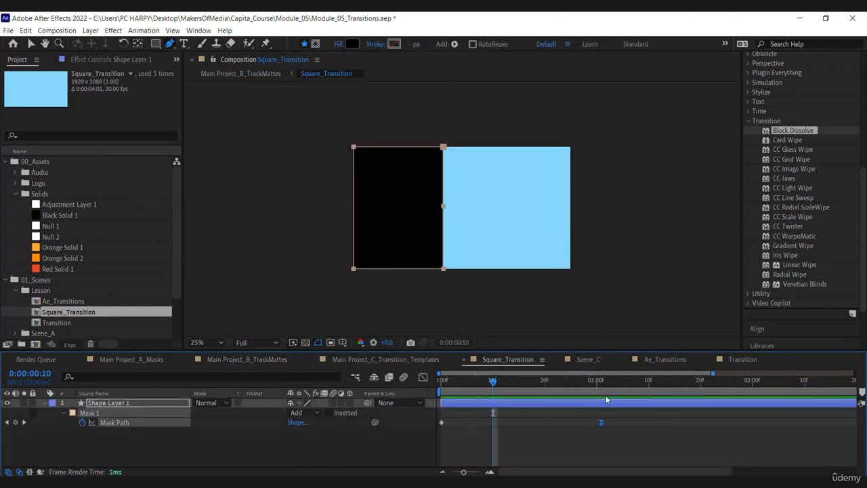
pyautogui.click(603, 381)
pyautogui.moveTo(606, 178); pyautogui.dragTo(545, 227)
pyautogui.hotkey('ctrl', 'z')
pyautogui.press('v')
pyautogui.moveTo(583, 202); pyautogui.dragTo(613, 210)
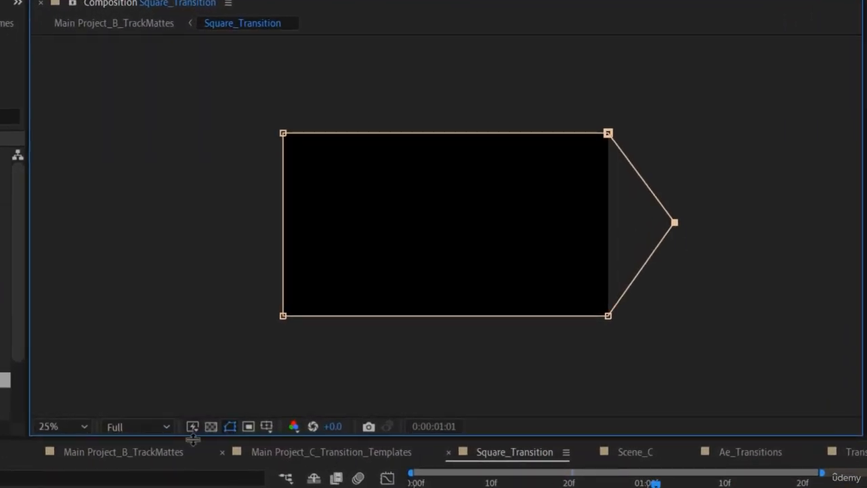
# Return to Main Project_B_TrackMattes and review the arrow-shaped wipe around 0:00:03:11.
pyautogui.click(121, 452)
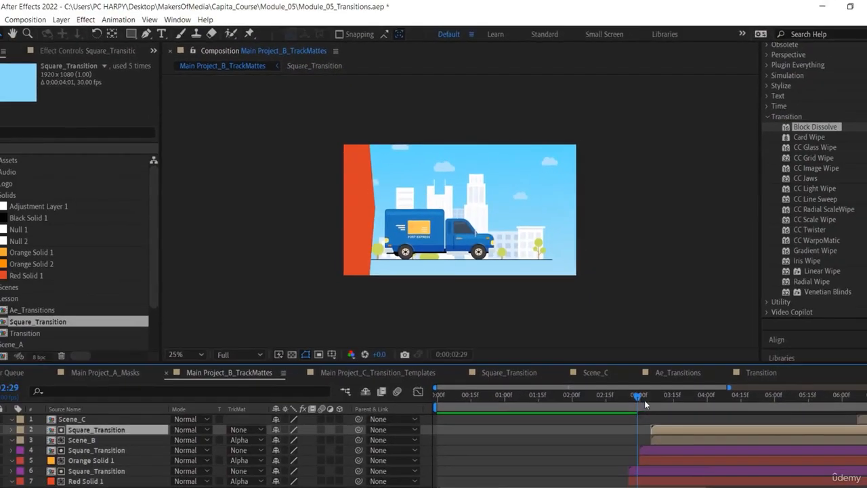
pyautogui.click(667, 387)
pyautogui.moveTo(668, 388)
pyautogui.mouseDown()
pyautogui.moveTo(708, 389)
pyautogui.moveTo(631, 392)
pyautogui.moveTo(656, 384)
pyautogui.mouseUp()
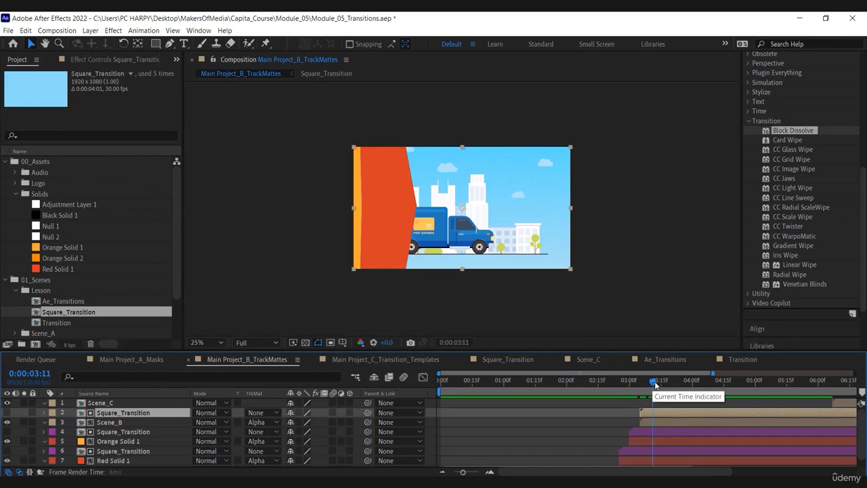
# Open the Scene_C composition and place Square_Transition between Scene_C_Shapes and BG/Scene_01.ai.
pyautogui.hscroll(2, 659, 428)
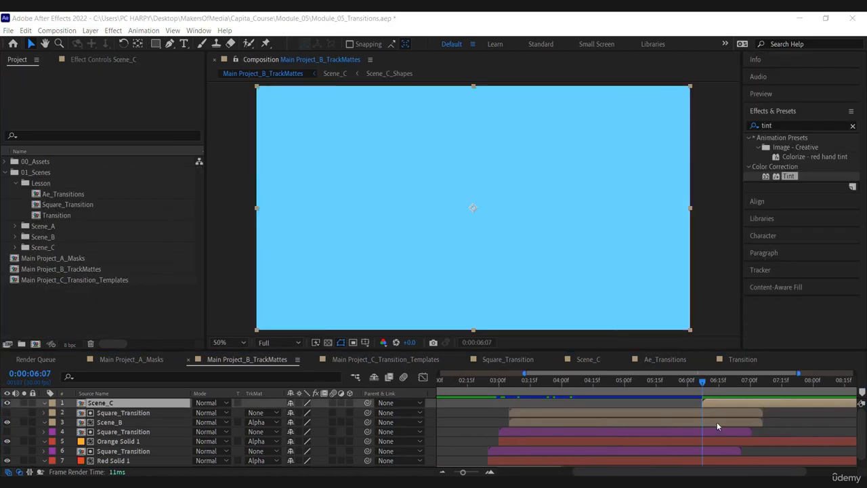
pyautogui.doubleClick(728, 400)
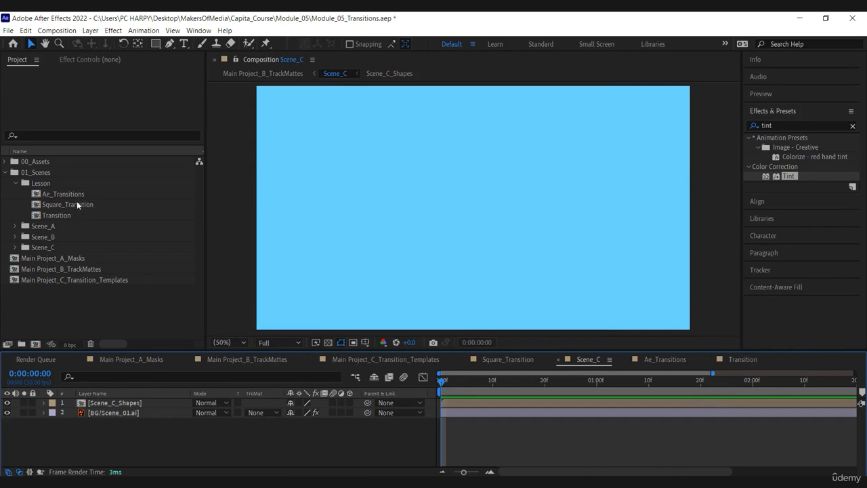
pyautogui.moveTo(77, 204); pyautogui.dragTo(107, 417)
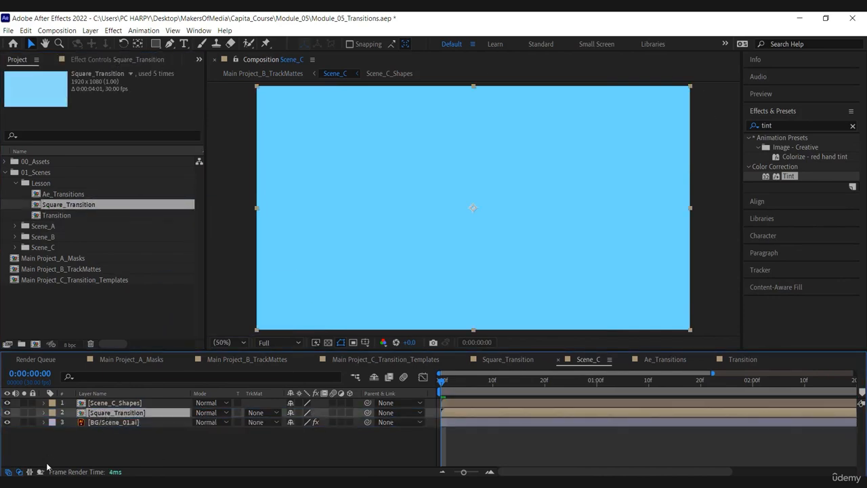
# Apply the Tint effect to Square_Transition and map black and white to the light blue sampled from the background.
pyautogui.click(112, 422)
pyautogui.press('space')
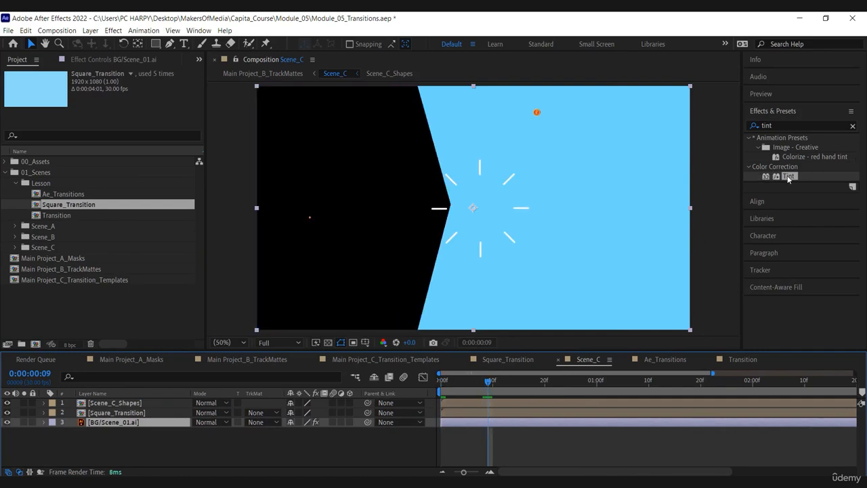
pyautogui.moveTo(789, 179); pyautogui.dragTo(465, 415)
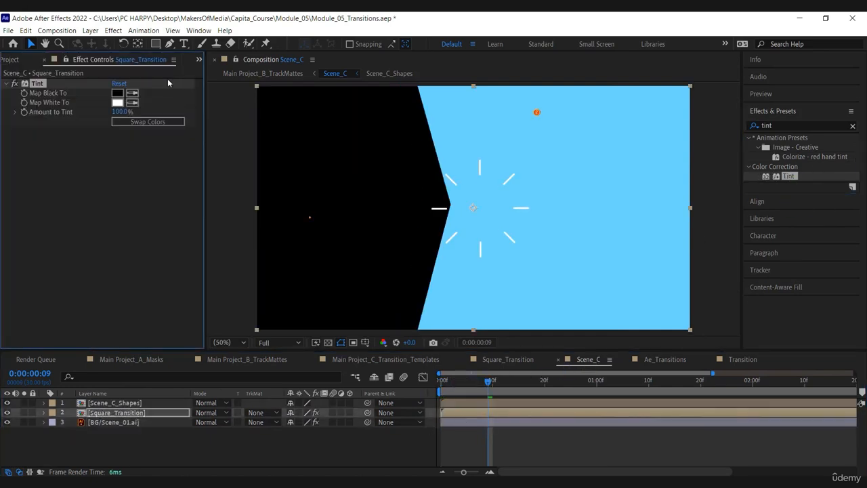
pyautogui.click(532, 152)
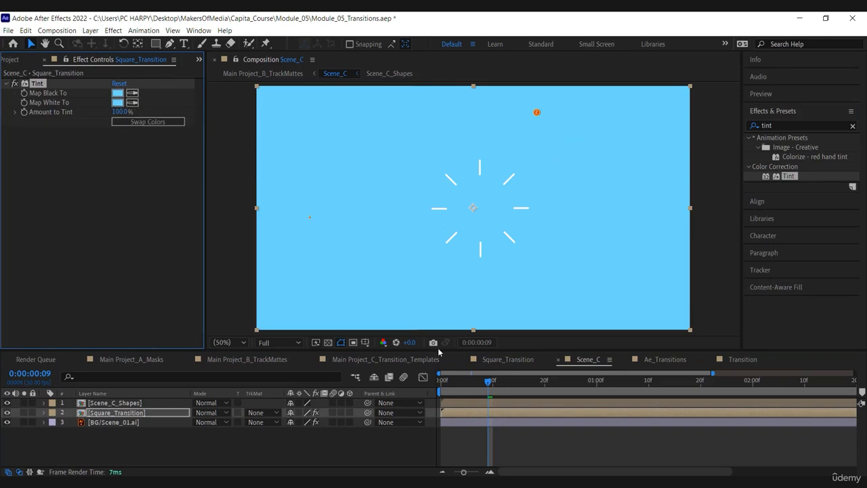
# Hide the BG/Scene_01.ai layer and check Scene_C's wipe over Scene_B in Main Project_B_TrackMattes around 0:00:06:21.
pyautogui.click(77, 422)
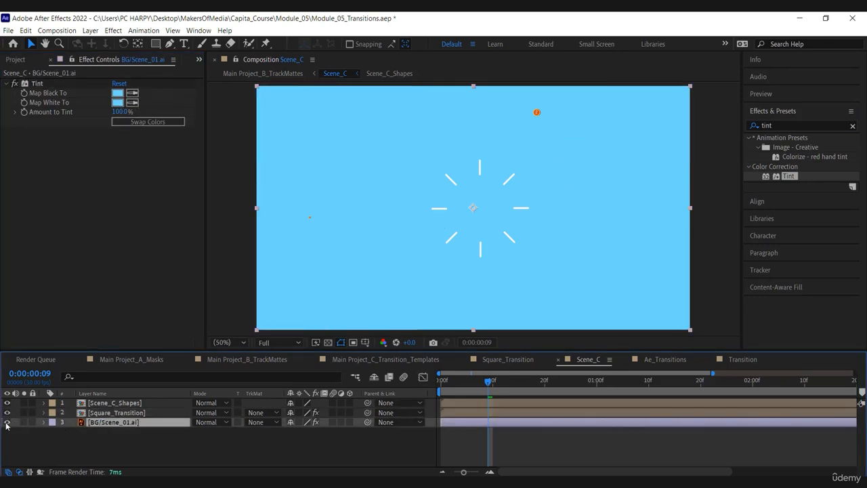
pyautogui.click(7, 423)
pyautogui.moveTo(475, 384); pyautogui.dragTo(513, 384)
pyautogui.click(263, 359)
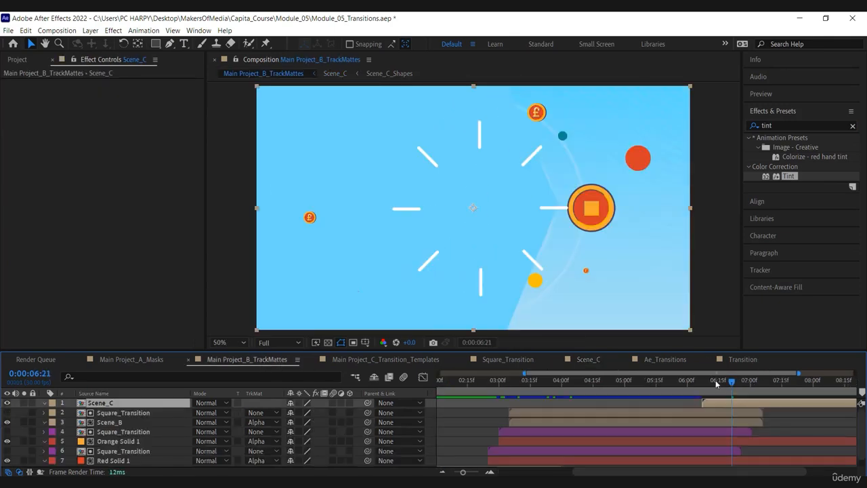
pyautogui.moveTo(717, 384); pyautogui.dragTo(741, 384)
# Reopen Scene_C and delete the Tint effect from the Square_Transition layer.
pyautogui.doubleClick(720, 405)
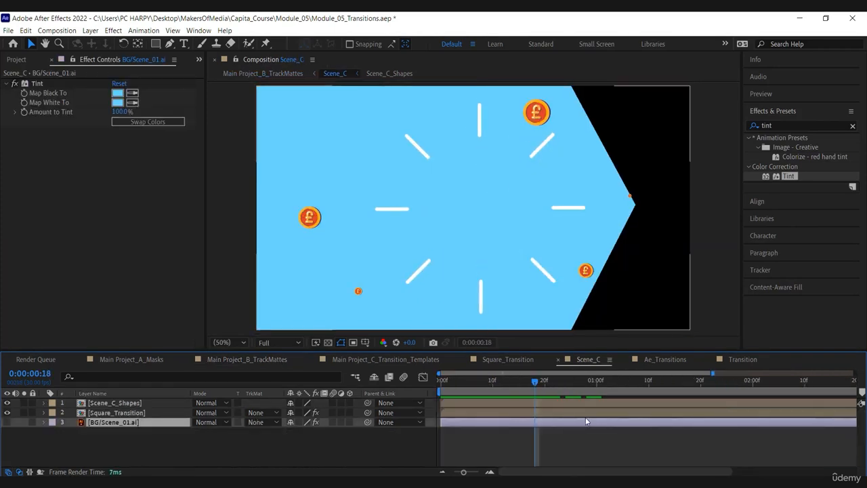
pyautogui.click(123, 447)
pyautogui.click(134, 413)
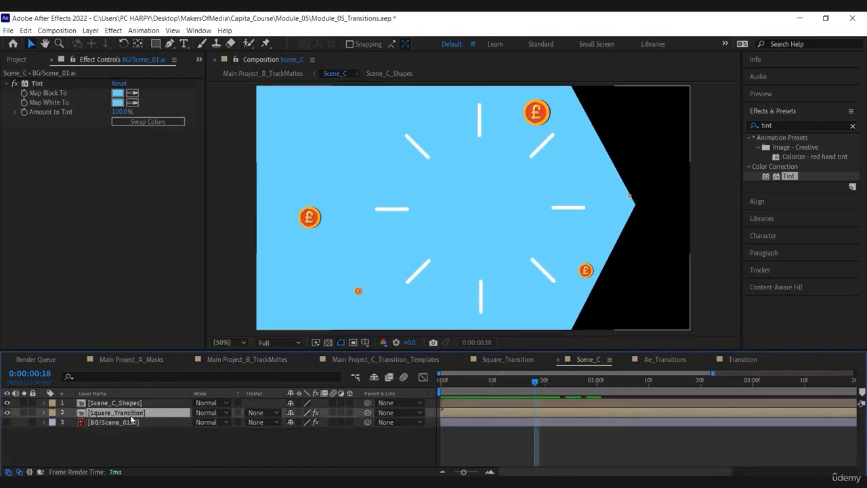
pyautogui.click(39, 85)
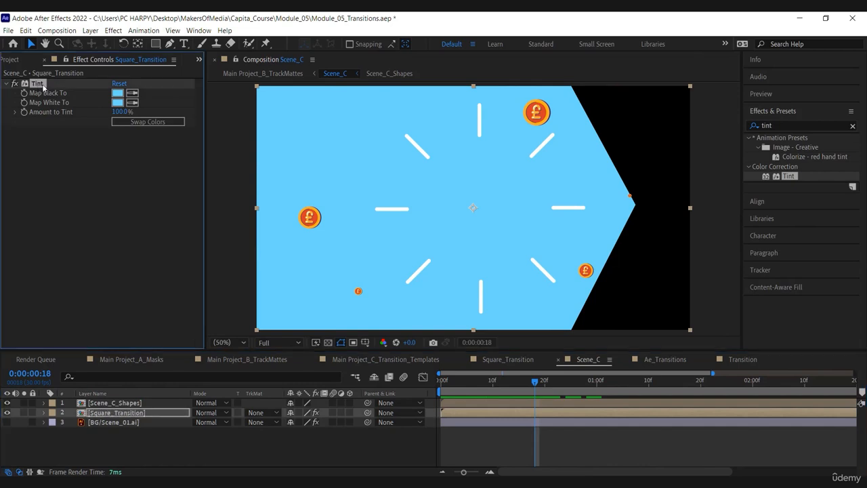
pyautogui.press('Delete')
# In Square_Transition, filter Shape Layer 1's properties for "colo" and add the Fill 1 Color property to Essential Graphics.
pyautogui.doubleClick(117, 414)
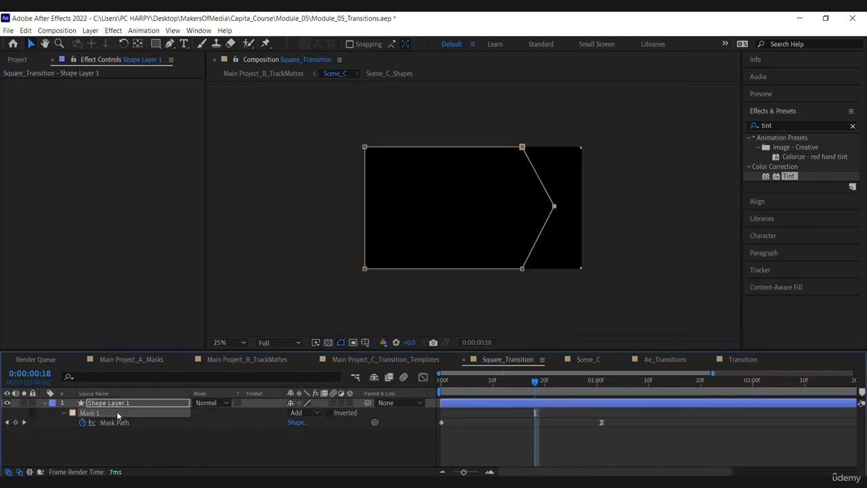
pyautogui.click(115, 404)
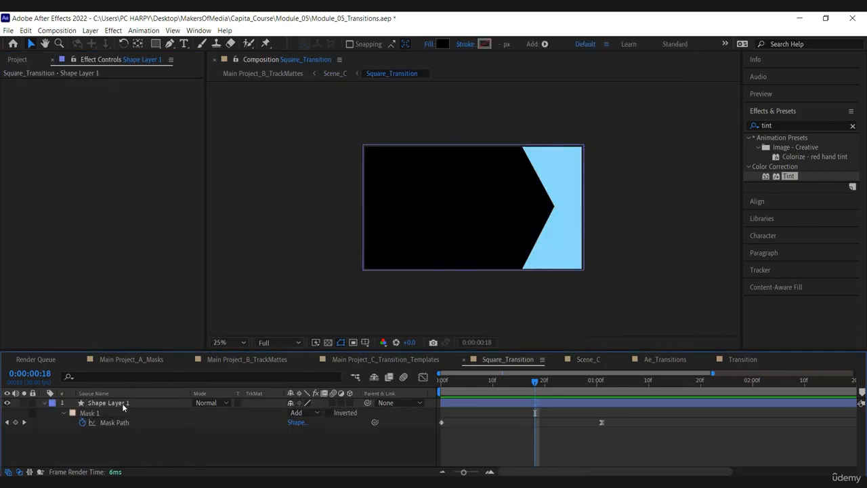
pyautogui.click(127, 376)
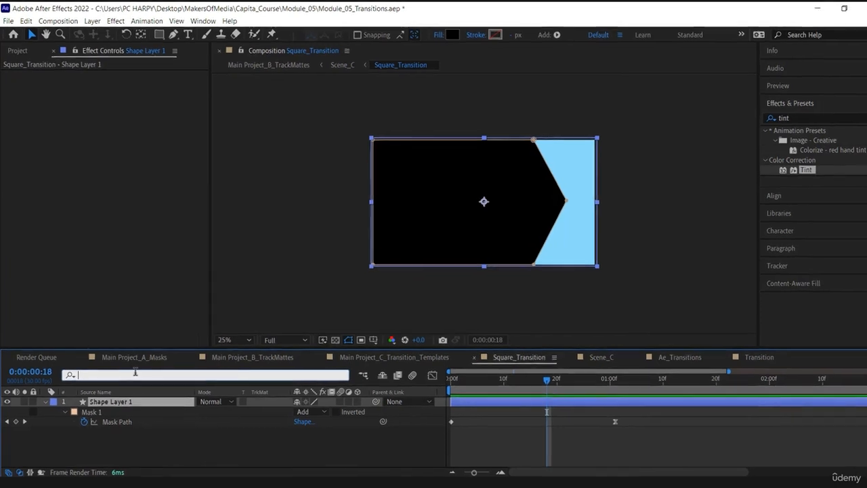
pyautogui.write('colo')
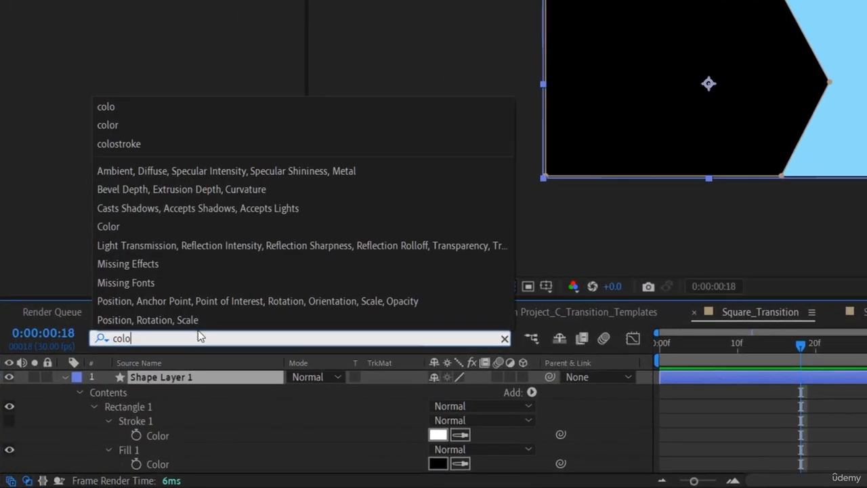
pyautogui.click(162, 467)
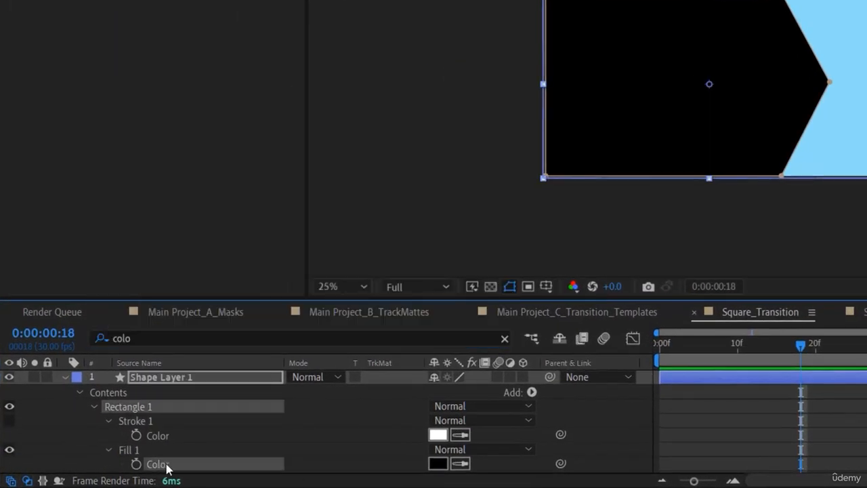
pyautogui.rightClick(167, 467)
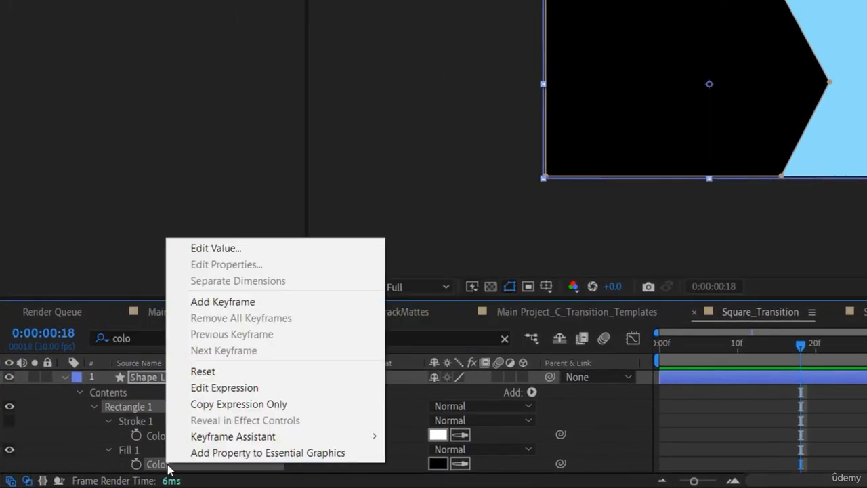
pyautogui.click(292, 453)
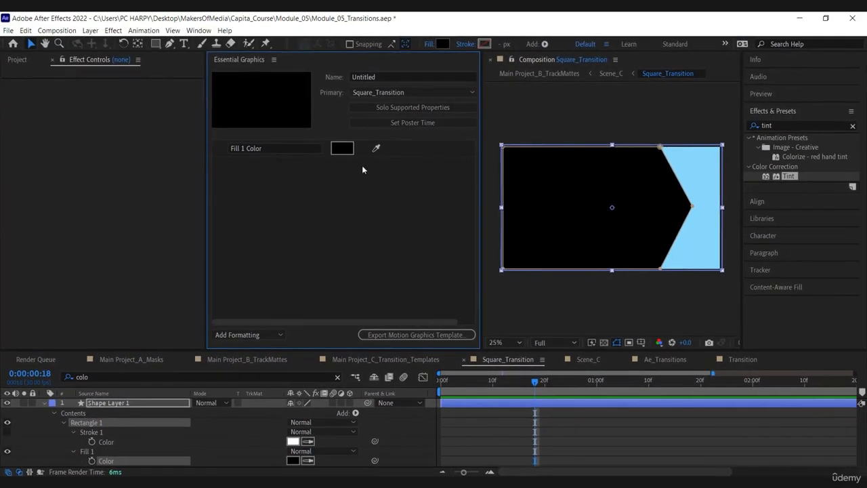
# Rename the Fill 1 Color property in Essential Graphics as "BG Color".
pyautogui.click(270, 149)
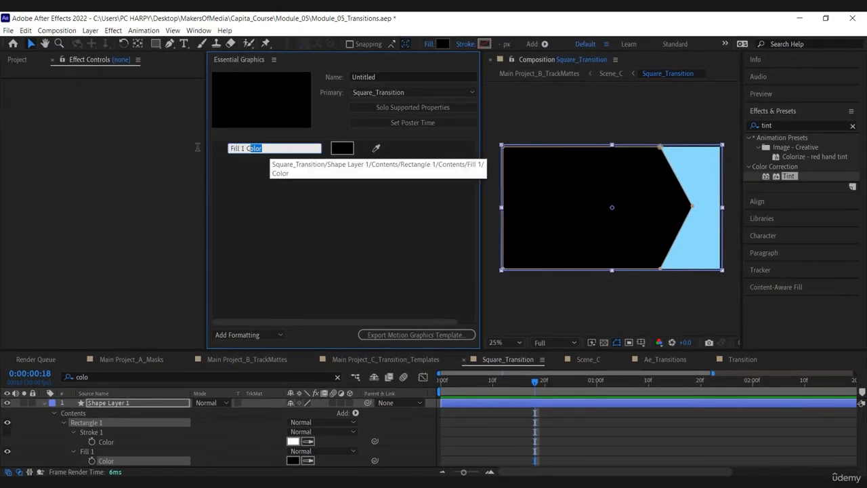
pyautogui.write('BG Color')
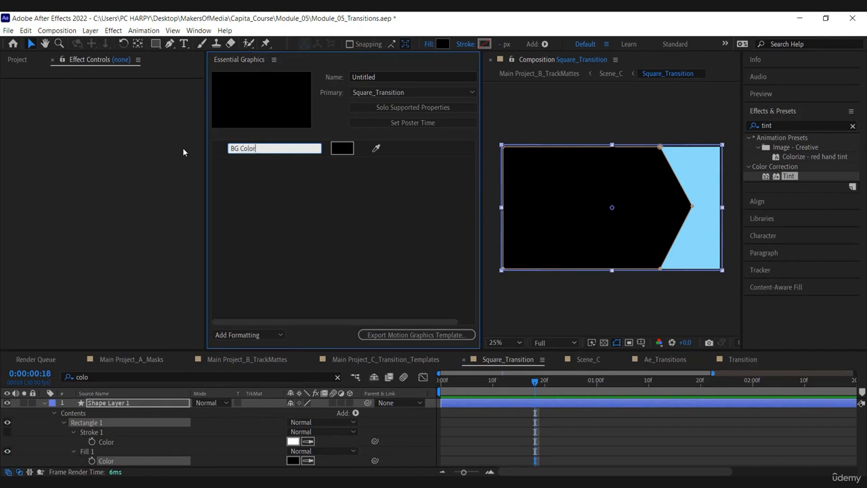
pyautogui.press('Return')
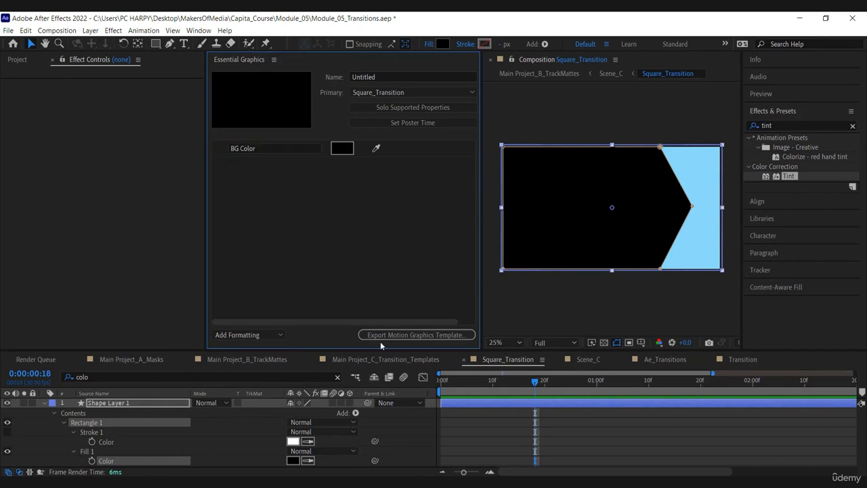
# In Scene_C, show BG/Scene_01.ai and set Square_Transition's BG Color essential property to its sampled light blue.
pyautogui.click(582, 360)
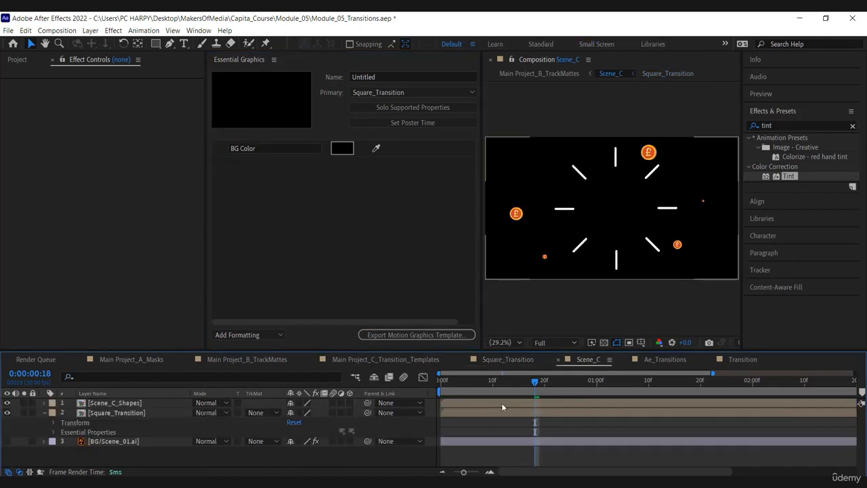
pyautogui.click(113, 413)
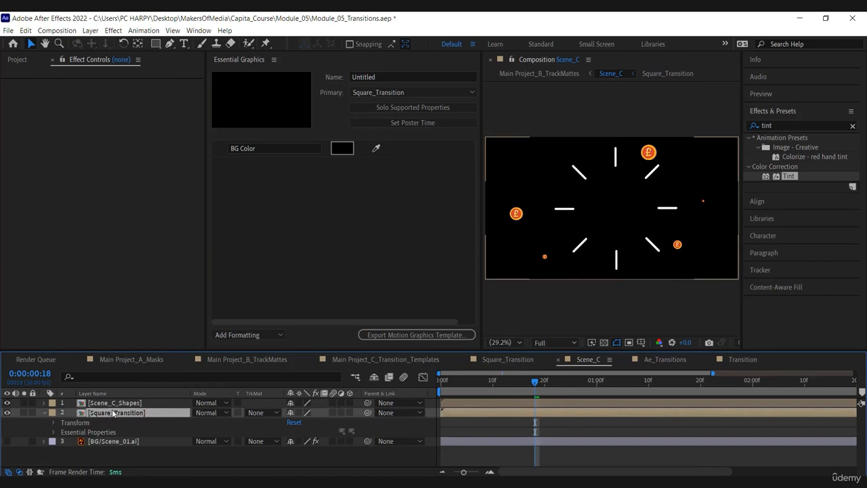
pyautogui.click(53, 433)
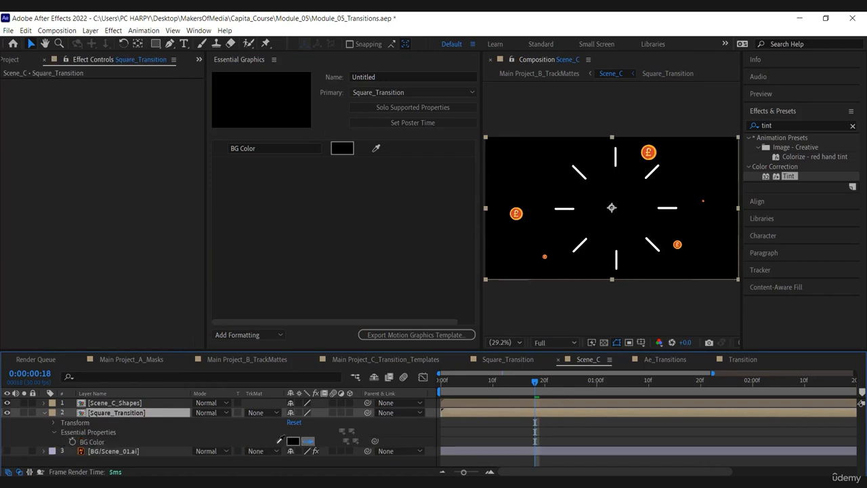
pyautogui.click(8, 451)
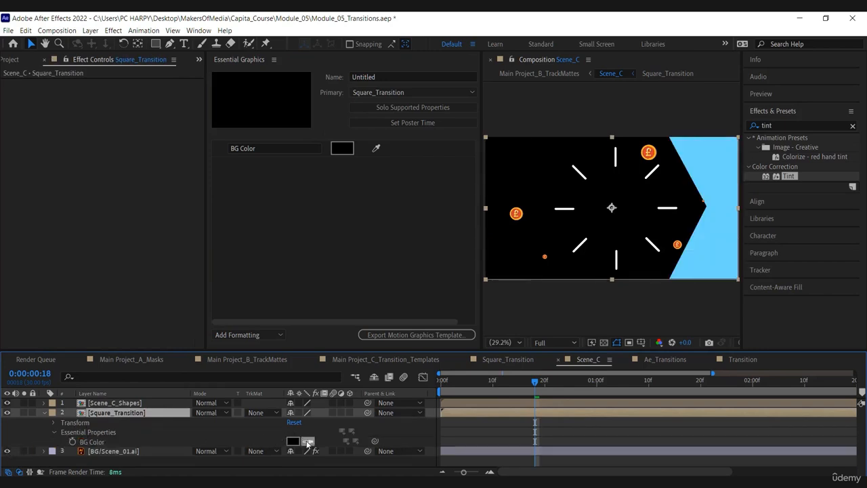
pyautogui.click(709, 266)
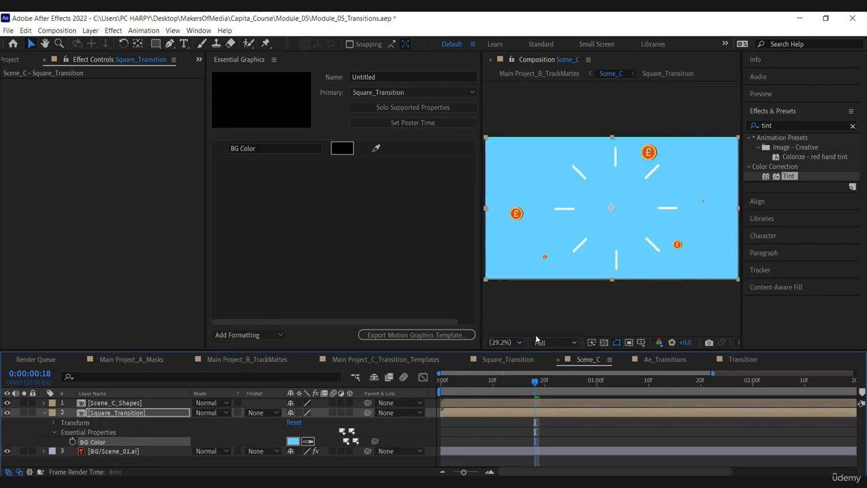
# Hide the BG/Scene_01.ai layer again and play Scene_C's recoloured wipe from the start.
pyautogui.click(8, 452)
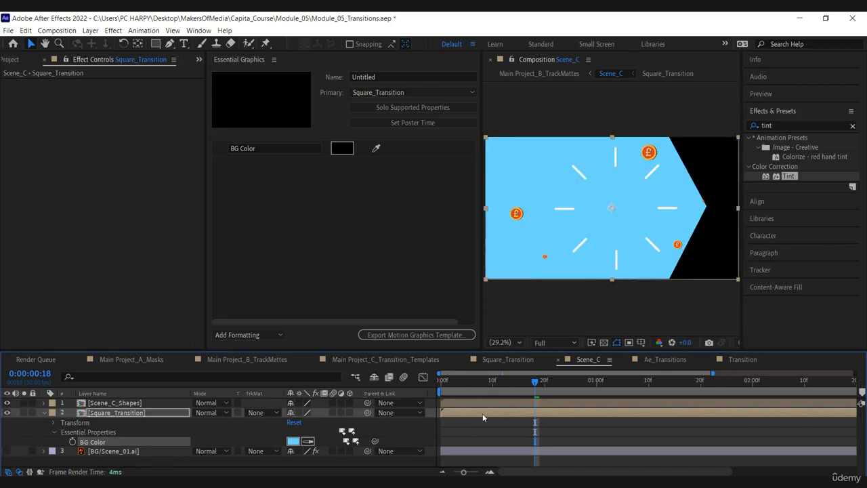
pyautogui.moveTo(522, 385); pyautogui.dragTo(422, 390)
pyautogui.press('space')
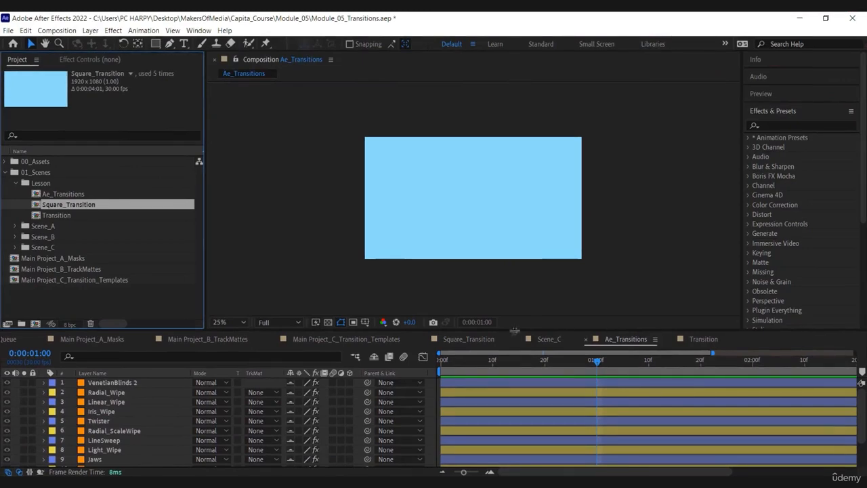
# In Ae_Transitions, enlarge the timeline area to show more layers and set the viewer magnification to Fit up to 100%.
pyautogui.moveTo(533, 328); pyautogui.dragTo(537, 286)
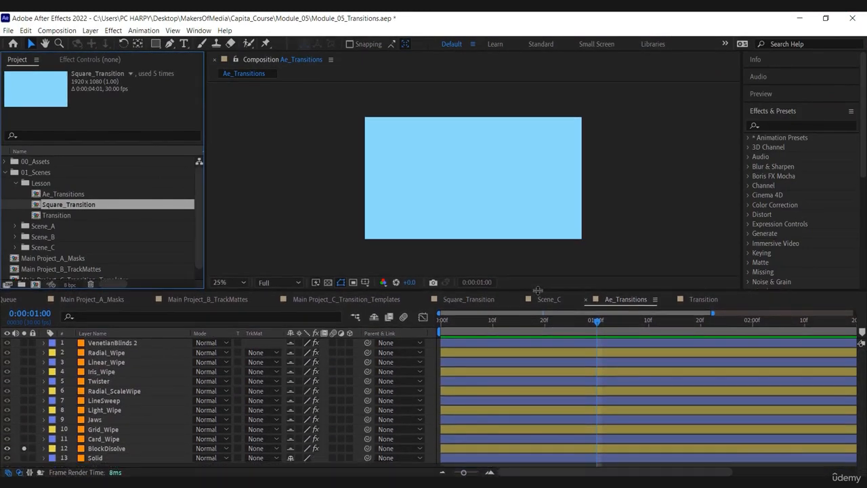
pyautogui.click(237, 281)
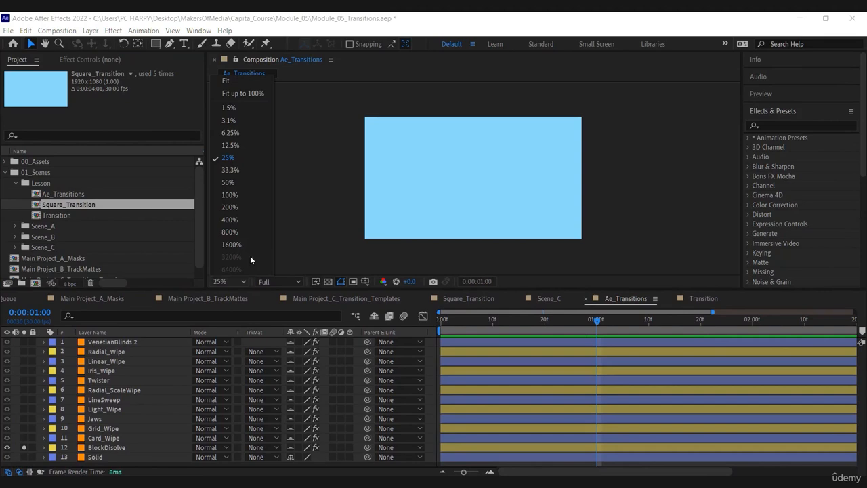
pyautogui.click(257, 94)
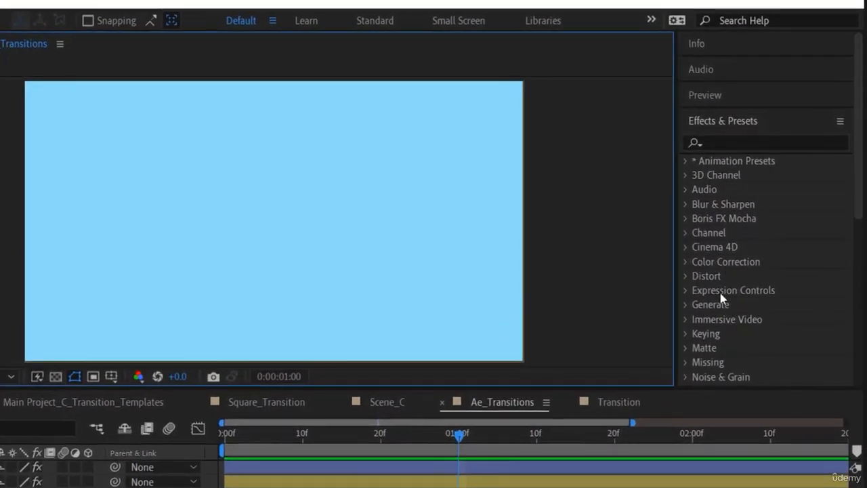
# Try the Block Dissolve effect from the Transition category on the Solid layer, and undo it.
pyautogui.scroll(-2, 720, 307)
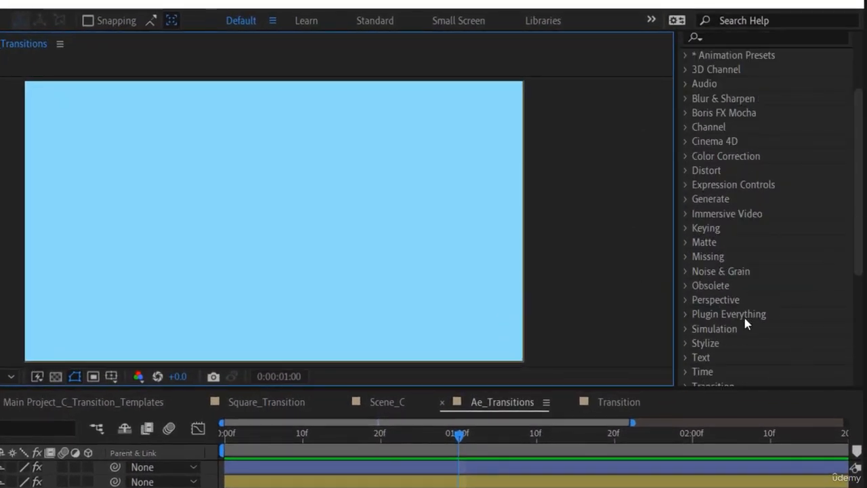
pyautogui.scroll(-2, 743, 319)
pyautogui.click(687, 350)
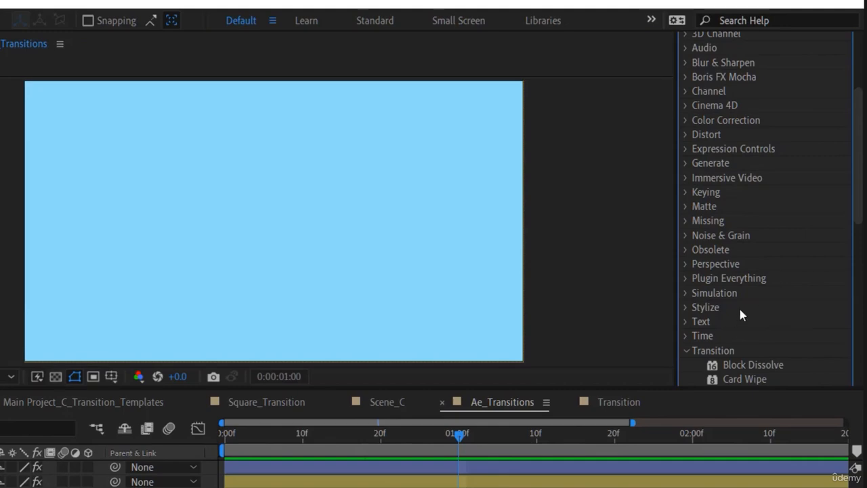
pyautogui.scroll(-4, 738, 313)
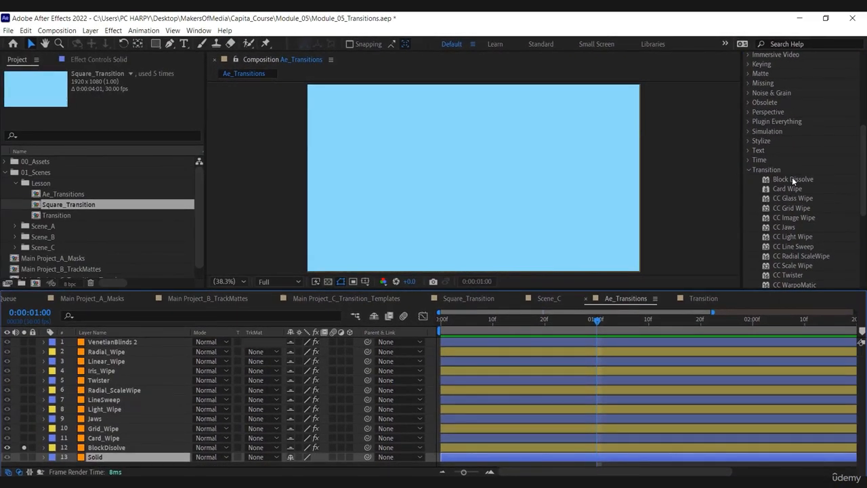
pyautogui.moveTo(792, 179); pyautogui.dragTo(460, 455)
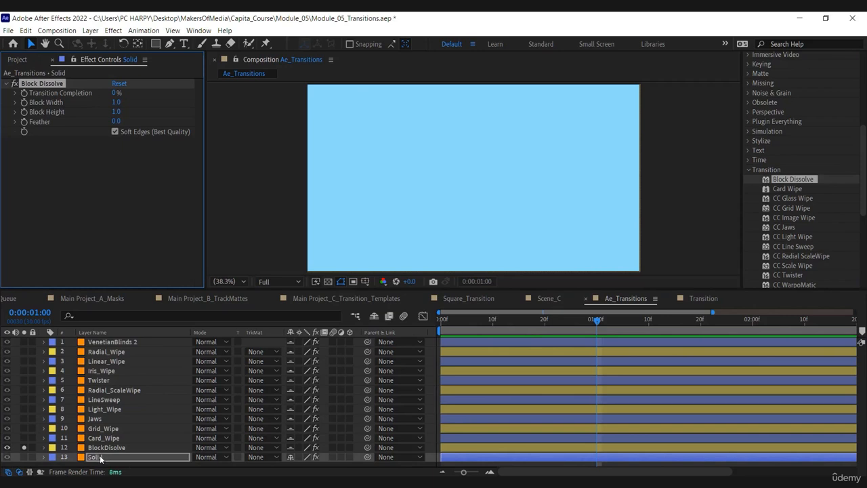
pyautogui.hotkey('ctrl', 'z')
# Delete the Solid layer and preview the BlockDisolve layer's transition over the first second.
pyautogui.click(99, 460)
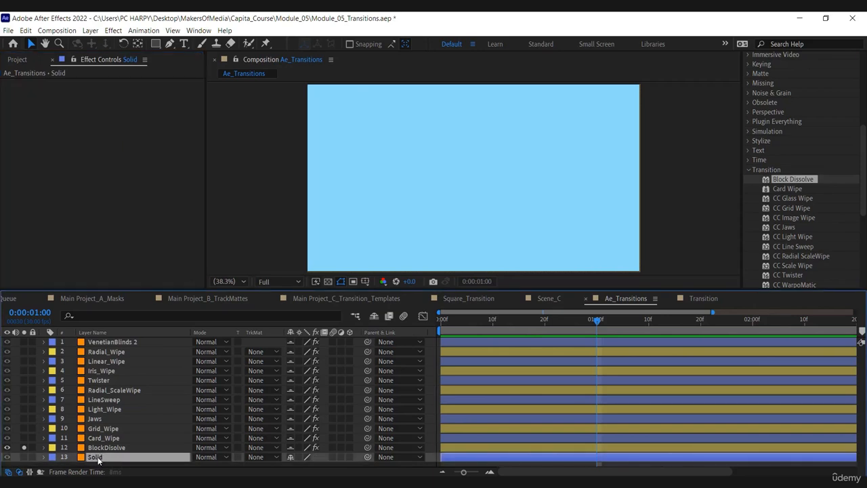
pyautogui.press('Delete')
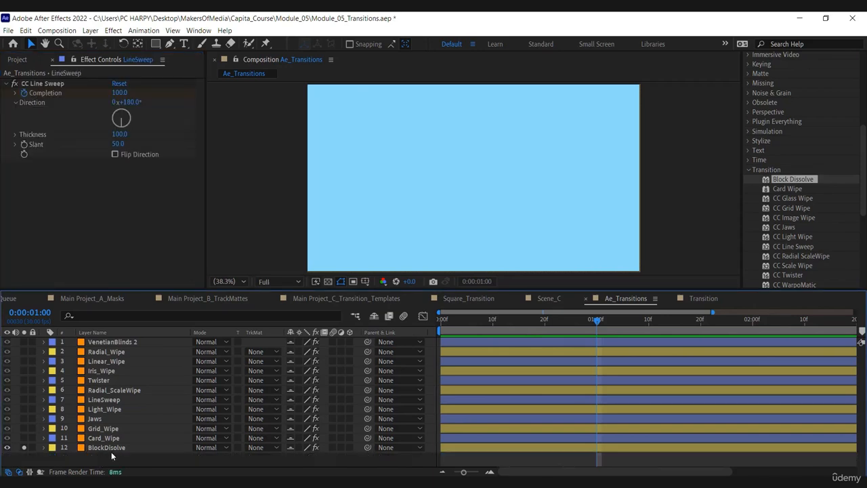
pyautogui.click(111, 448)
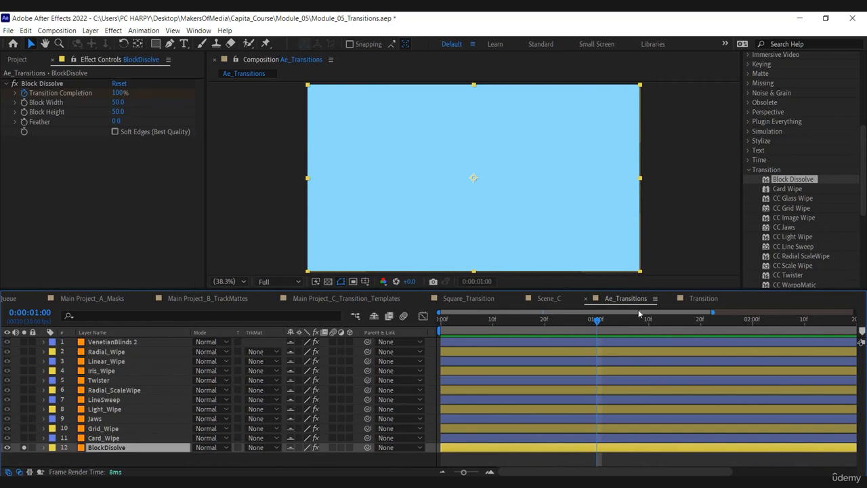
pyautogui.click(602, 320)
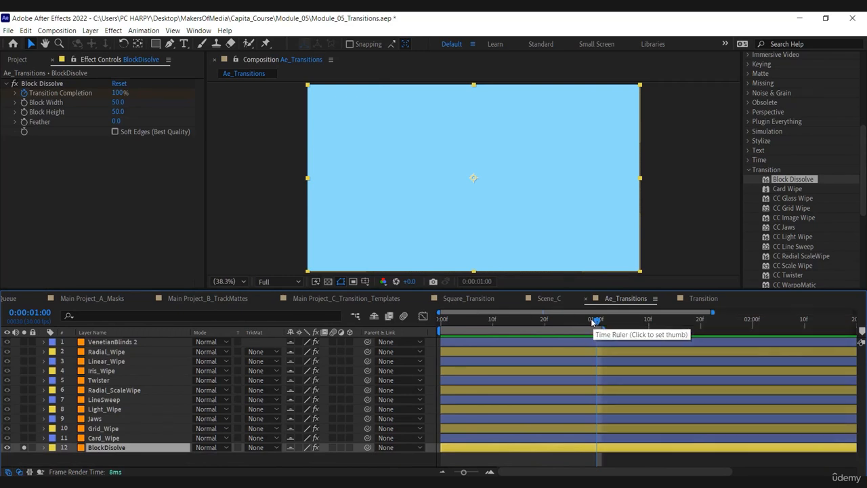
pyautogui.moveTo(602, 321); pyautogui.dragTo(493, 320)
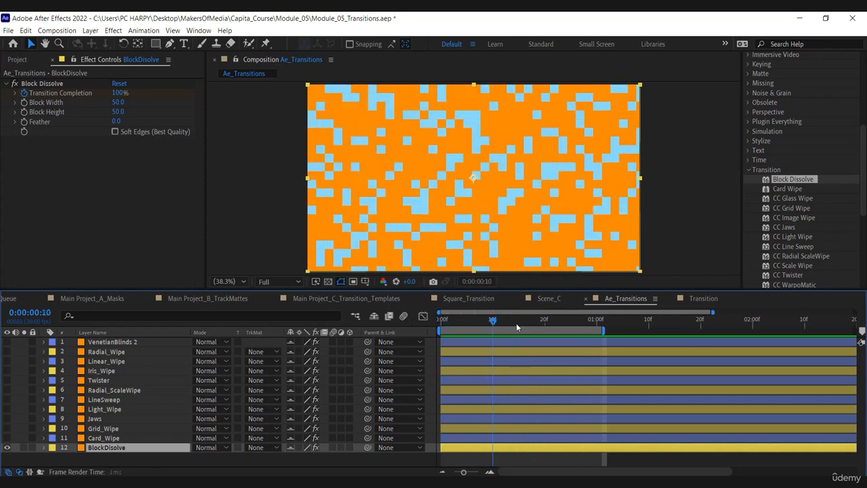
pyautogui.press('space')
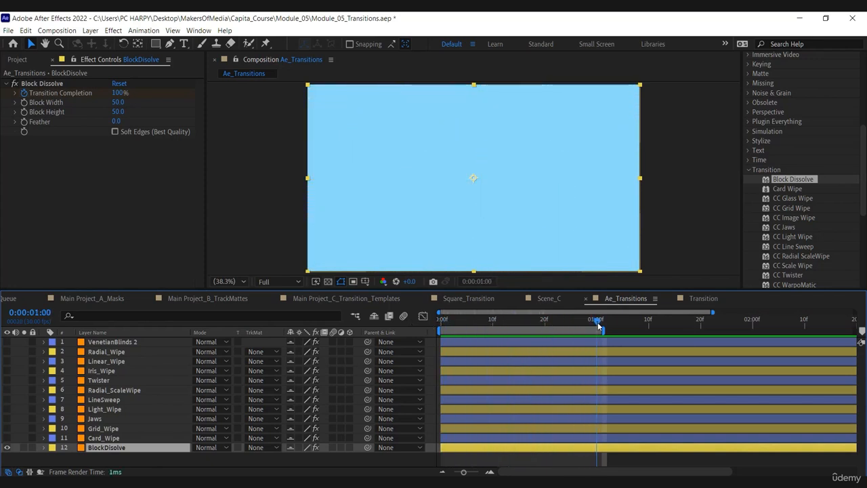
# Hide BlockDisolve and preview the Card_Wipe and Grid_Wipe layers one at a time.
pyautogui.click(8, 447)
pyautogui.click(7, 438)
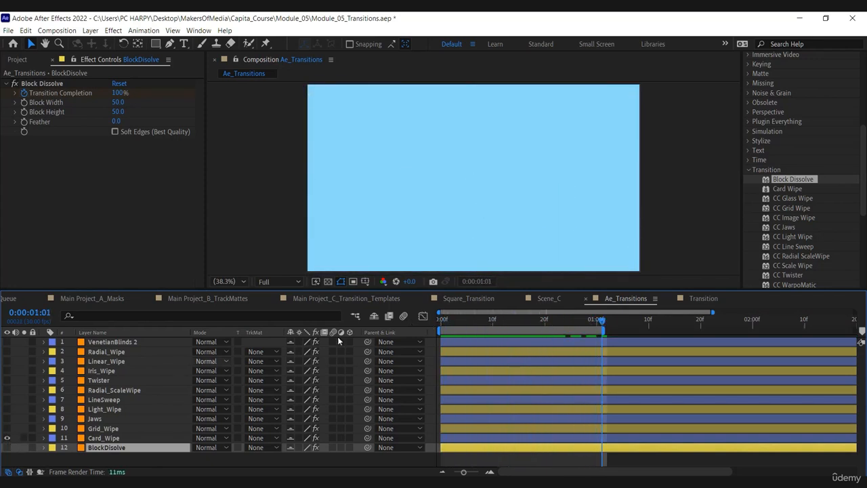
pyautogui.moveTo(595, 321)
pyautogui.mouseDown()
pyautogui.moveTo(429, 325)
pyautogui.moveTo(579, 323)
pyautogui.mouseUp()
pyautogui.click(8, 439)
pyautogui.click(8, 429)
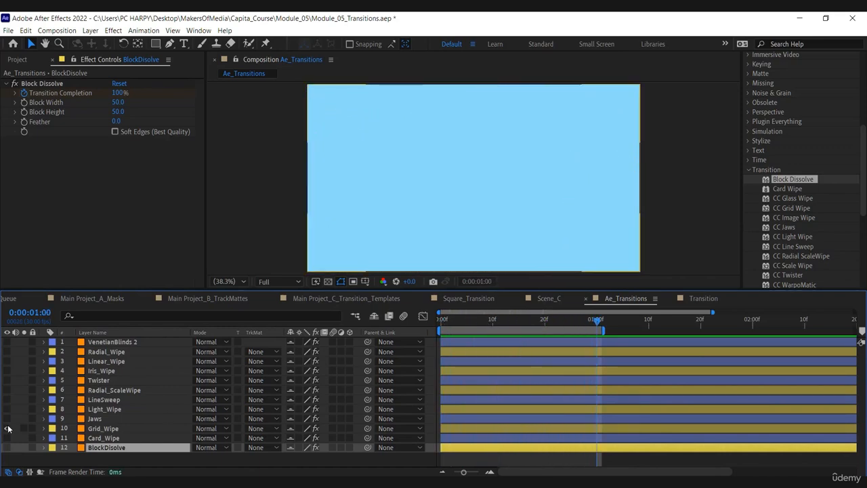
# Hide Grid_Wipe and preview the Jaws and Light_Wipe layers one at a time by scrubbing through the first second.
pyautogui.click(8, 428)
pyautogui.click(9, 415)
pyautogui.click(7, 419)
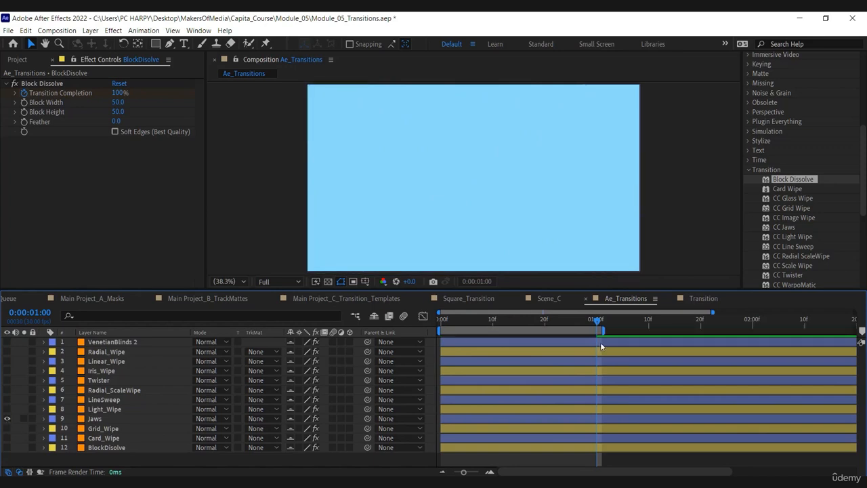
pyautogui.moveTo(596, 318)
pyautogui.mouseDown()
pyautogui.moveTo(422, 324)
pyautogui.moveTo(594, 326)
pyautogui.mouseUp()
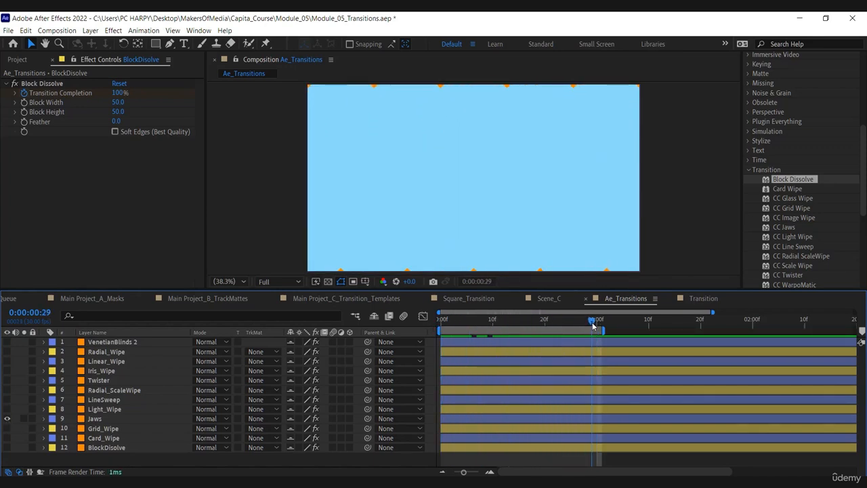
pyautogui.click(7, 409)
pyautogui.moveTo(585, 326)
pyautogui.mouseDown()
pyautogui.moveTo(442, 320)
pyautogui.moveTo(600, 323)
pyautogui.mouseUp()
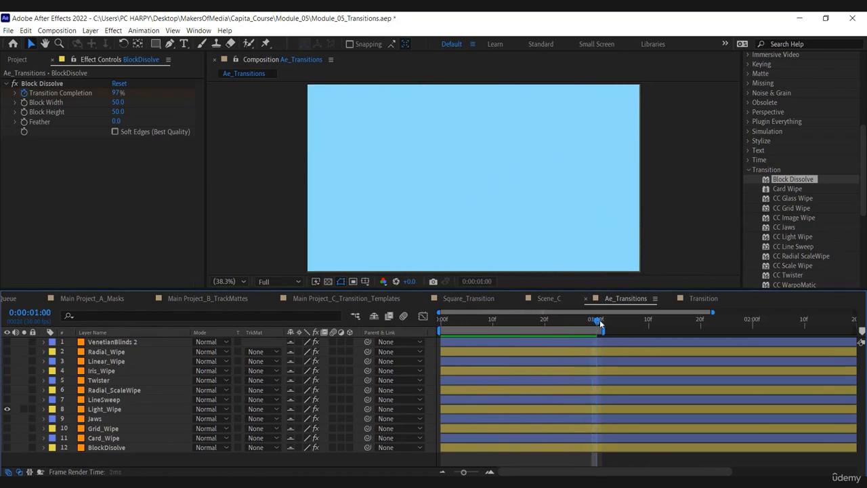
# Hide Light_Wipe and preview the LineSweep and Radial_ScaleWipe layers one at a time by scrubbing the timeline.
pyautogui.click(8, 410)
pyautogui.click(7, 400)
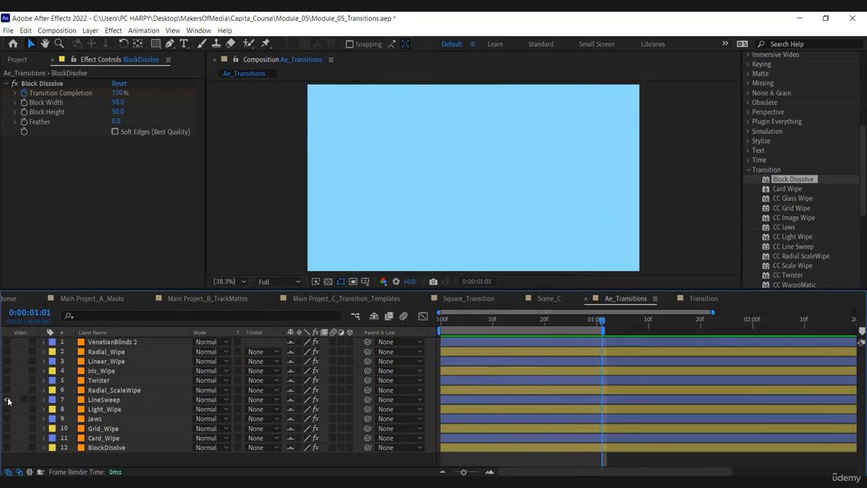
pyautogui.moveTo(594, 324)
pyautogui.mouseDown()
pyautogui.moveTo(428, 323)
pyautogui.moveTo(598, 315)
pyautogui.mouseUp()
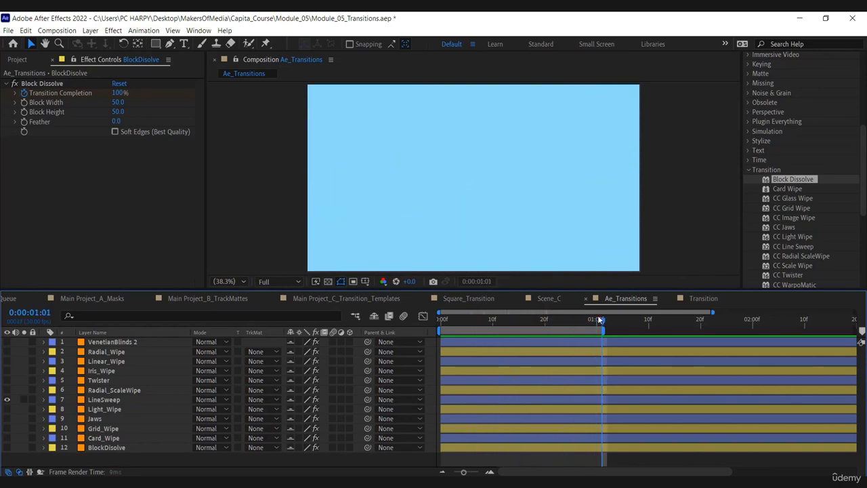
pyautogui.click(7, 400)
pyautogui.click(8, 390)
pyautogui.moveTo(599, 318)
pyautogui.mouseDown()
pyautogui.moveTo(427, 325)
pyautogui.moveTo(598, 327)
pyautogui.mouseUp()
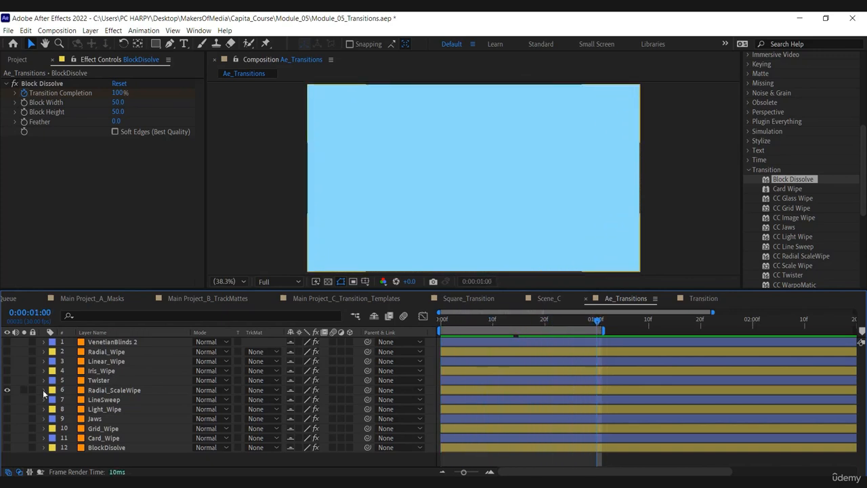
# Hide Radial_ScaleWipe and preview the Twister and Iris_Wipe layers individually by scrubbing through their transitions.
pyautogui.click(8, 390)
pyautogui.click(7, 380)
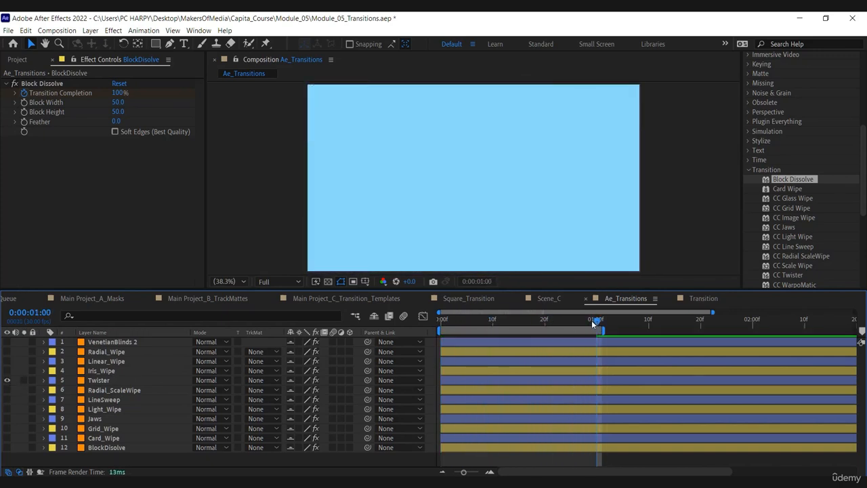
pyautogui.moveTo(592, 319); pyautogui.dragTo(556, 320)
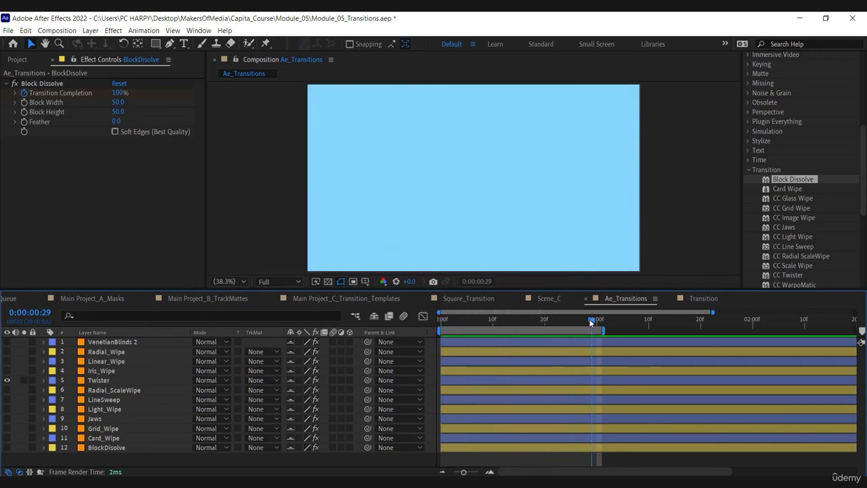
pyautogui.click(8, 380)
pyautogui.click(7, 371)
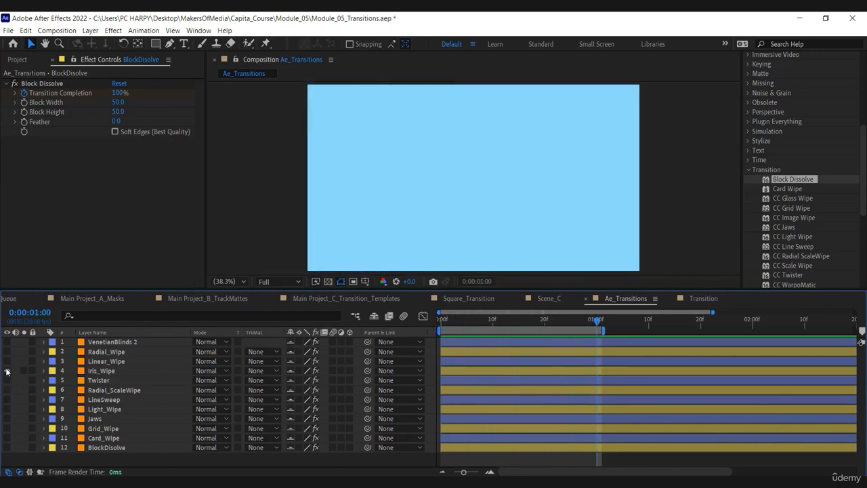
pyautogui.moveTo(583, 322); pyautogui.dragTo(602, 323)
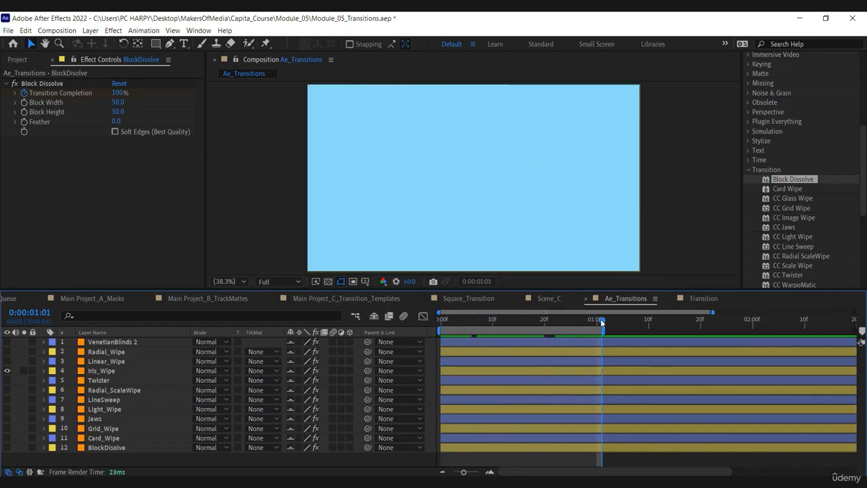
# Hide Iris_Wipe and preview the Linear_Wipe and Radial_Wipe layers individually over the first second.
pyautogui.click(7, 371)
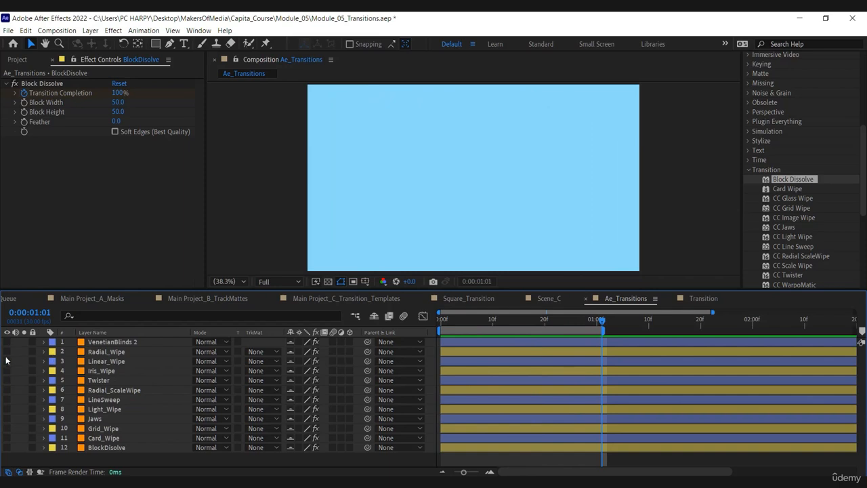
pyautogui.click(8, 362)
pyautogui.moveTo(582, 322)
pyautogui.mouseDown()
pyautogui.moveTo(426, 323)
pyautogui.moveTo(595, 316)
pyautogui.mouseUp()
pyautogui.click(8, 362)
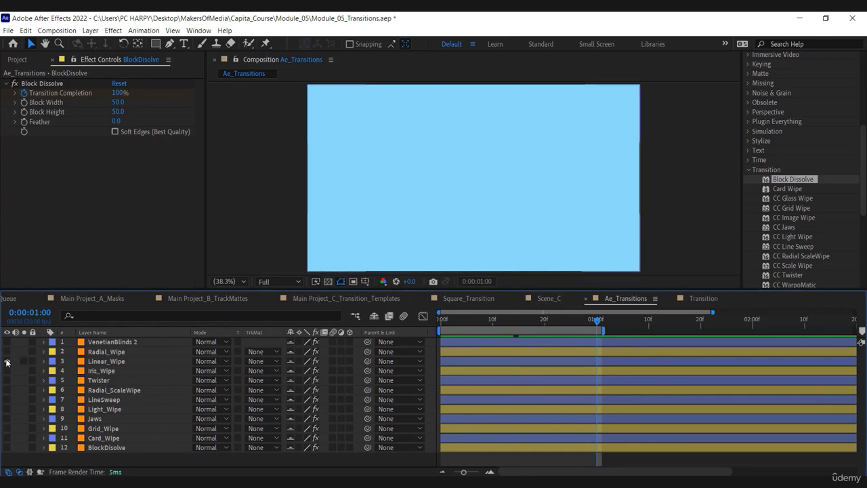
pyautogui.click(7, 352)
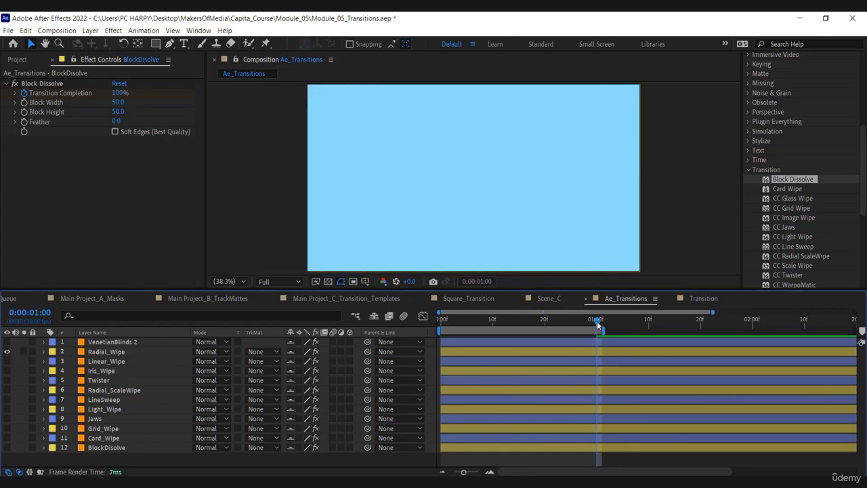
pyautogui.moveTo(598, 324)
pyautogui.mouseDown()
pyautogui.moveTo(429, 326)
pyautogui.moveTo(597, 326)
pyautogui.mouseUp()
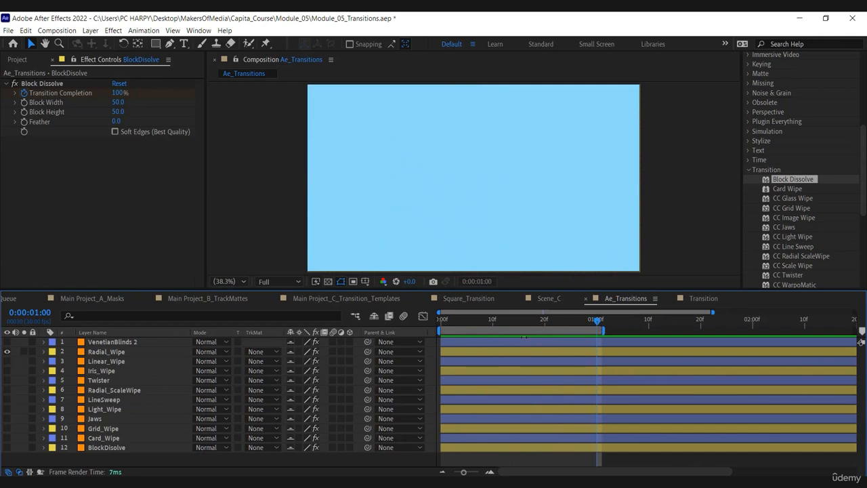
# Show only VenetianBlinds 2, scrub its transition to 0:00:00:26, and set the Venetian Blinds Direction to 90°.
pyautogui.click(7, 341)
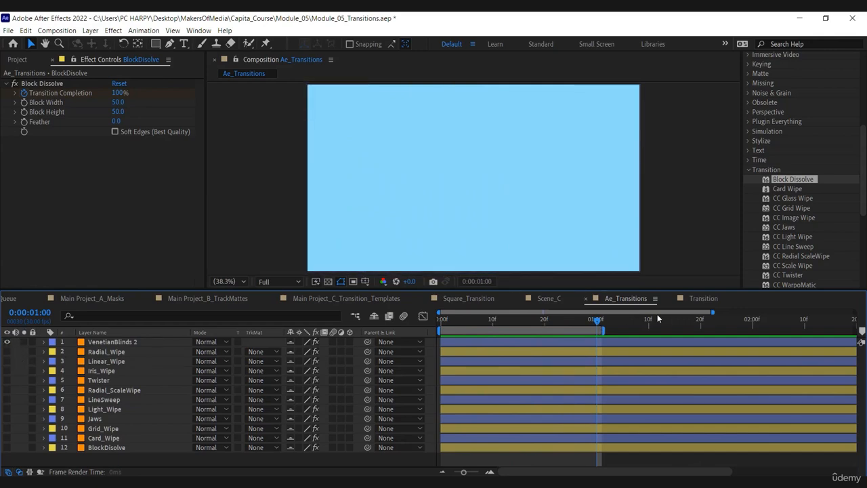
pyautogui.moveTo(589, 321)
pyautogui.mouseDown()
pyautogui.moveTo(436, 321)
pyautogui.moveTo(598, 323)
pyautogui.mouseUp()
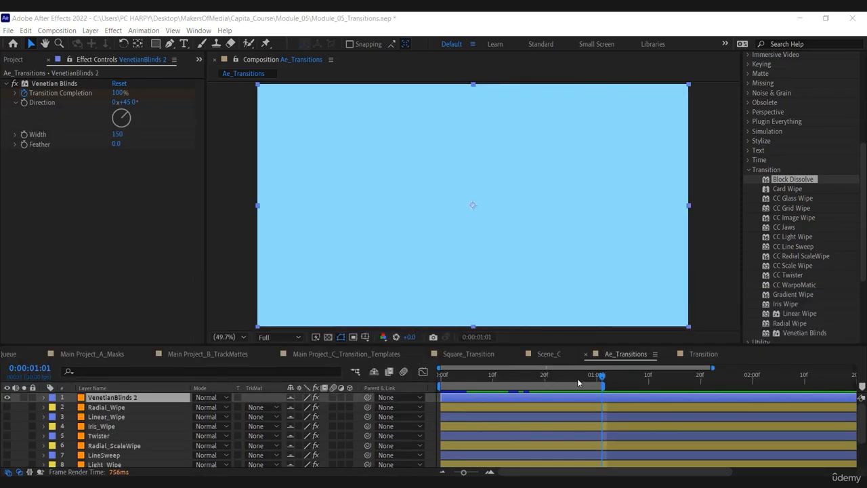
pyautogui.moveTo(597, 374); pyautogui.dragTo(573, 384)
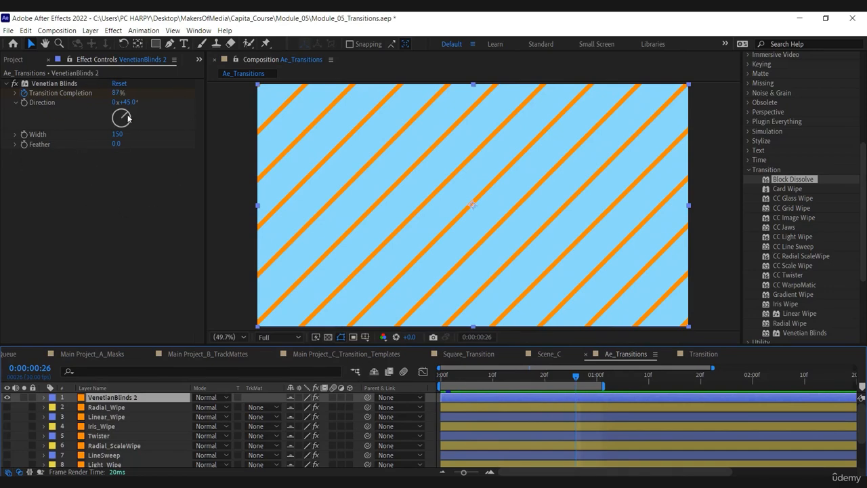
pyautogui.moveTo(128, 118); pyautogui.dragTo(133, 120)
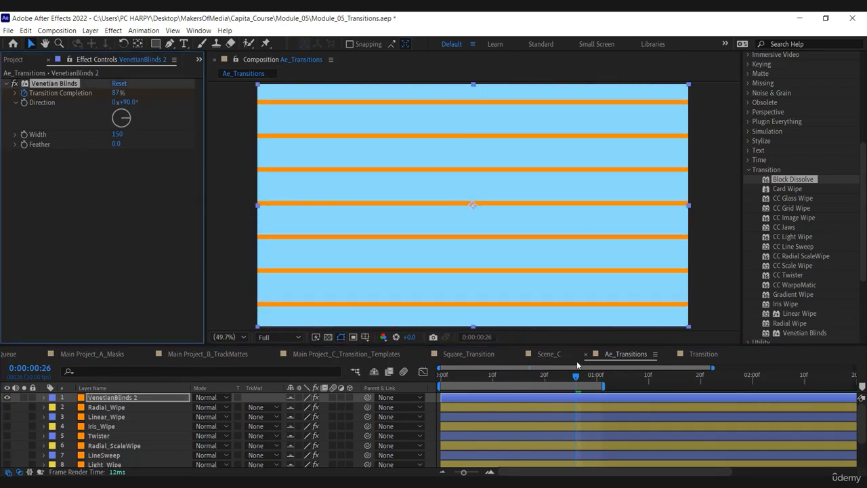
# In the Transition composition, find the Lines layer's stroke properties and set its Stroke Width to 410.
pyautogui.click(700, 354)
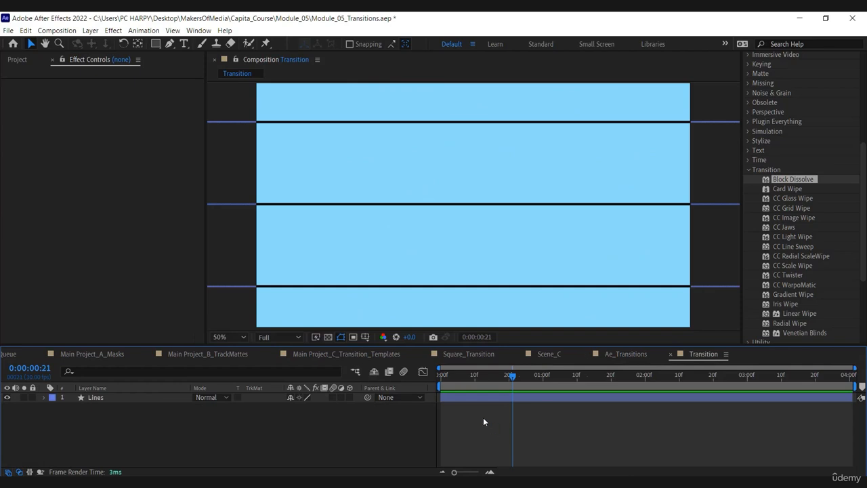
pyautogui.click(473, 398)
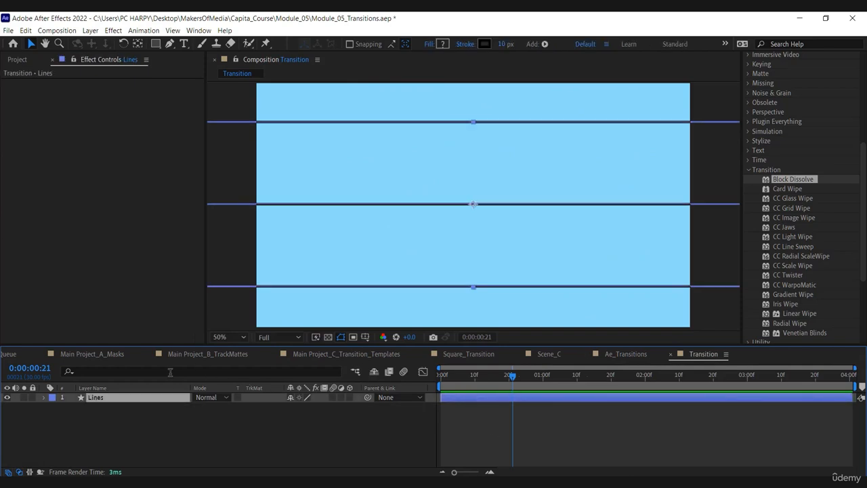
pyautogui.click(117, 372)
pyautogui.write('stroke')
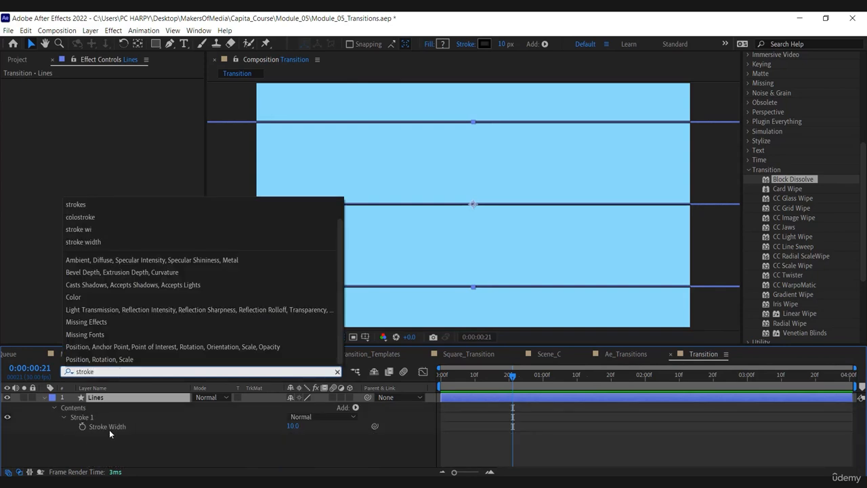
pyautogui.click(109, 427)
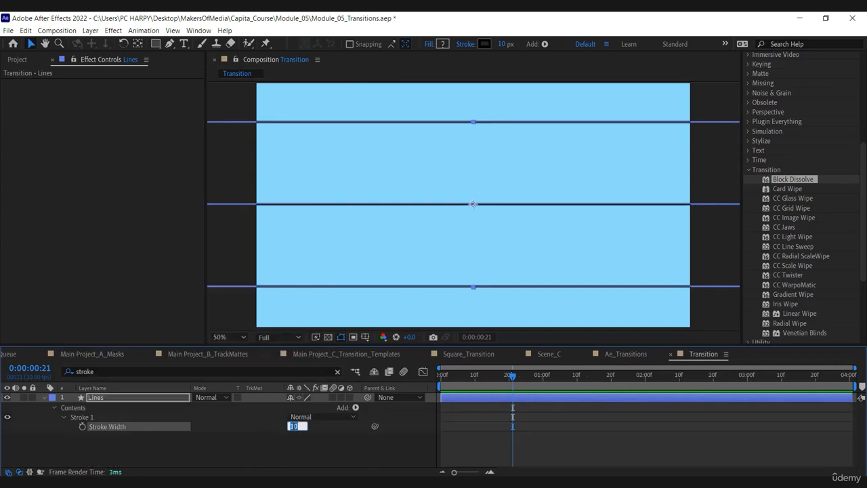
pyautogui.press('Return')
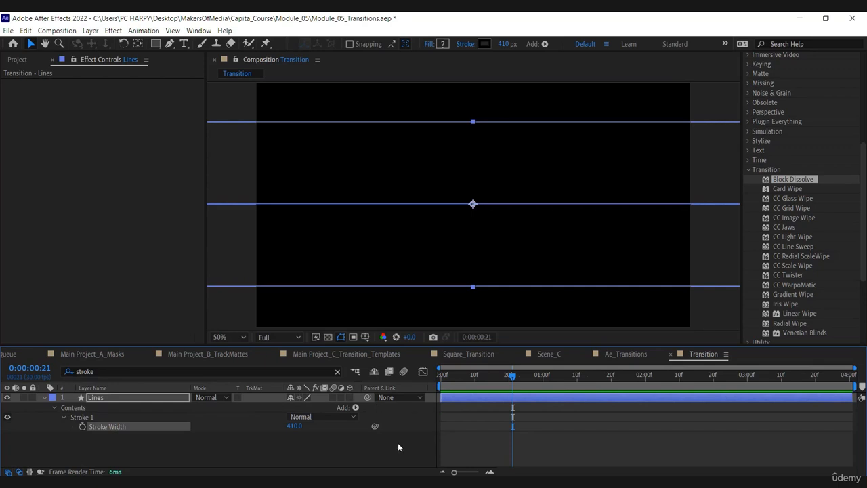
# Reveal the contents of the Lines layer and add Trim Paths to Group 3.
pyautogui.click(398, 443)
pyautogui.click(94, 399)
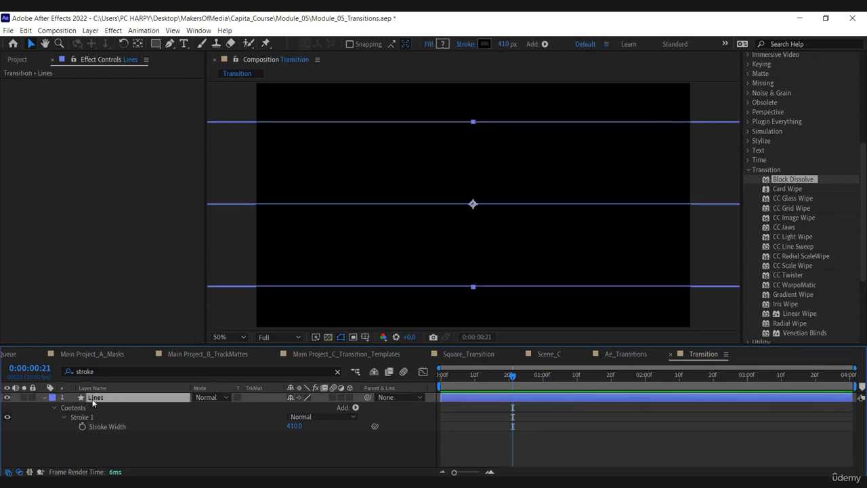
pyautogui.click(53, 409)
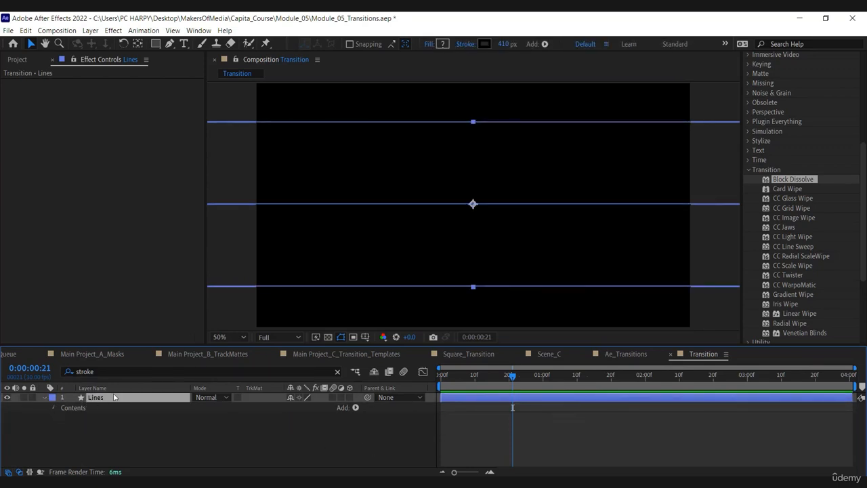
pyautogui.doubleClick(115, 397)
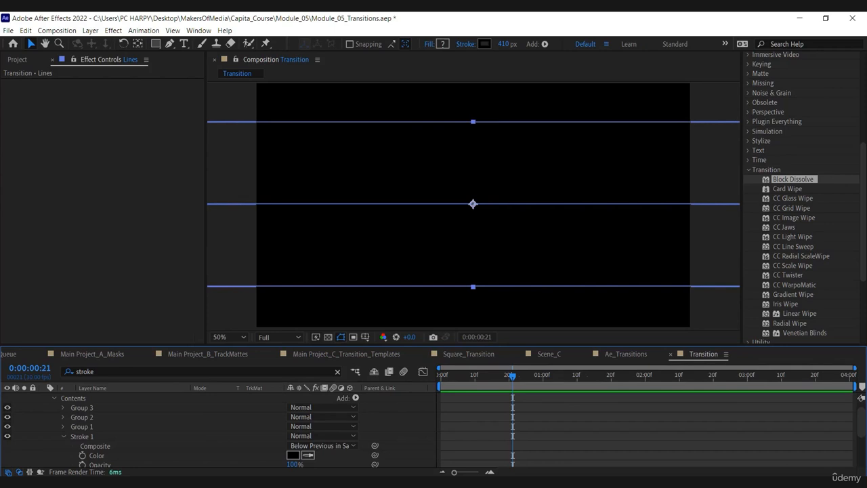
pyautogui.click(82, 407)
pyautogui.click(355, 398)
pyautogui.click(319, 337)
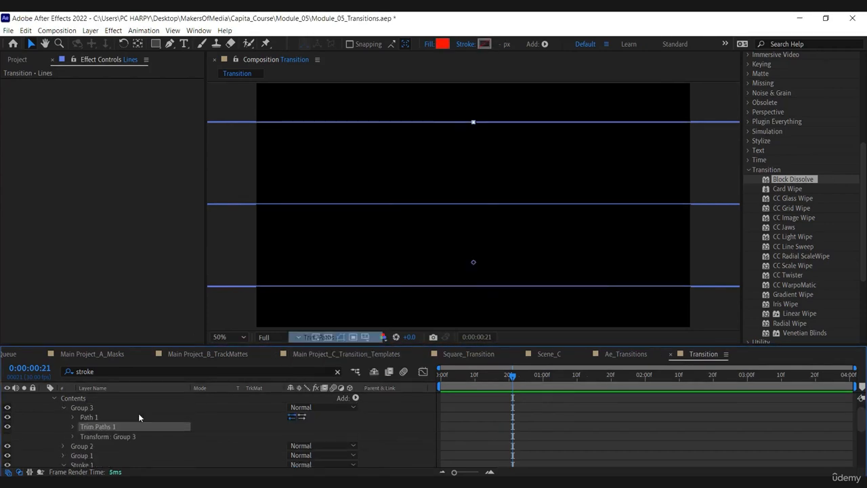
# Add Trim Paths to Group 2 and Group 1 of the Lines layer.
pyautogui.click(81, 445)
pyautogui.click(355, 398)
pyautogui.click(339, 338)
pyautogui.scroll(-1, 95, 447)
pyautogui.click(82, 455)
pyautogui.scroll(2, 108, 443)
pyautogui.click(355, 407)
pyautogui.click(320, 345)
# Add the Trim Paths End properties of all three line groups to Essential Graphics together.
pyautogui.scroll(1, 81, 427)
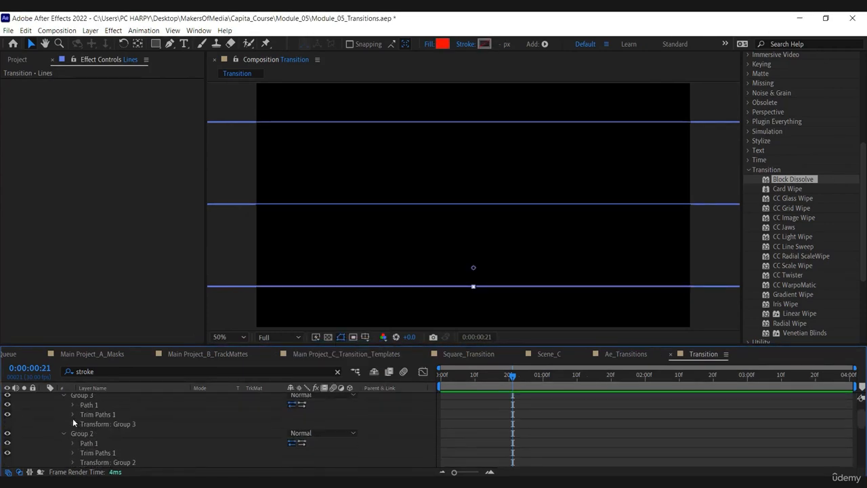
pyautogui.click(73, 415)
pyautogui.moveTo(141, 346); pyautogui.dragTo(155, 234)
pyautogui.click(74, 379)
pyautogui.scroll(-1, 74, 427)
pyautogui.click(74, 424)
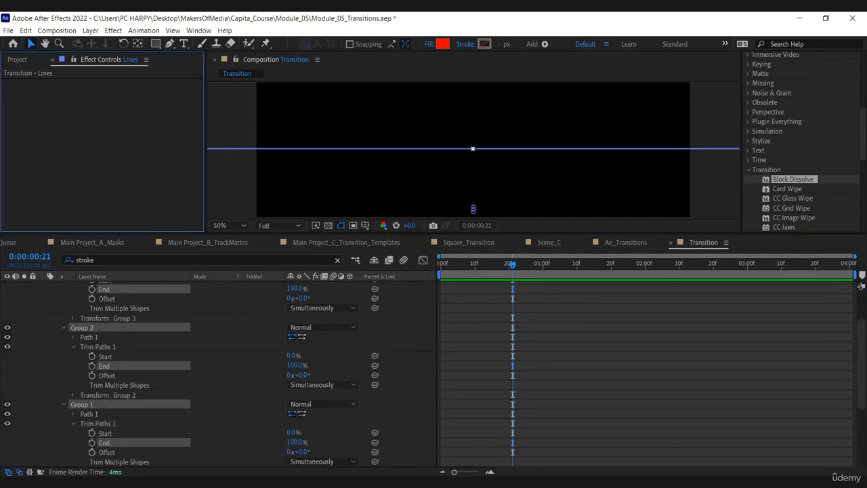
pyautogui.rightClick(102, 443)
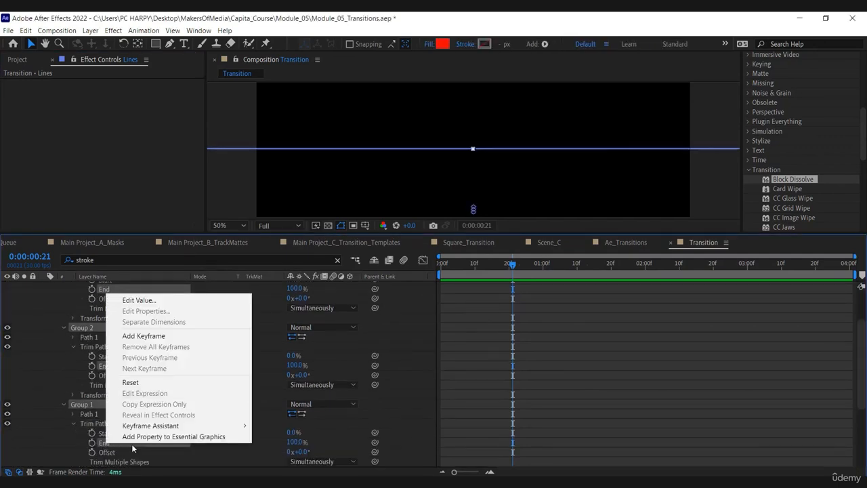
pyautogui.click(135, 438)
# Add the Lines layer's Rotation and Stroke 1 Color properties to Essential Graphics.
pyautogui.click(338, 259)
pyautogui.click(54, 285)
pyautogui.rightClick(93, 345)
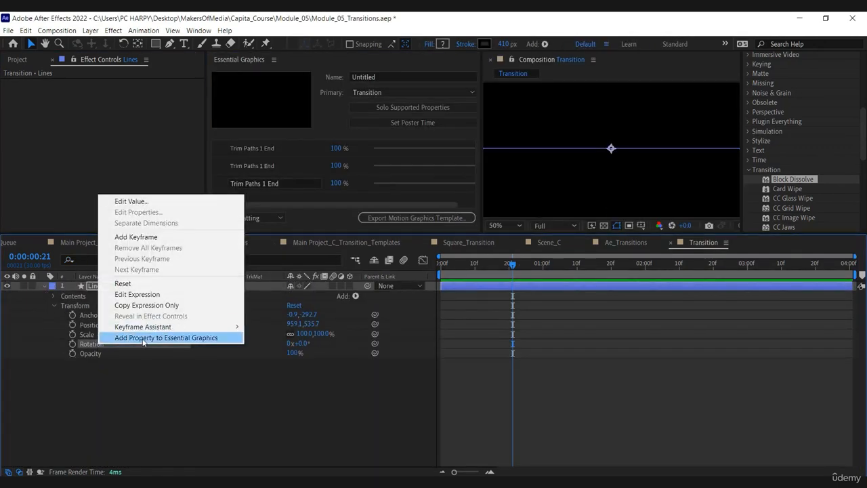
pyautogui.click(146, 337)
pyautogui.click(126, 259)
pyautogui.write('strok')
pyautogui.rightClick(97, 324)
pyautogui.click(136, 457)
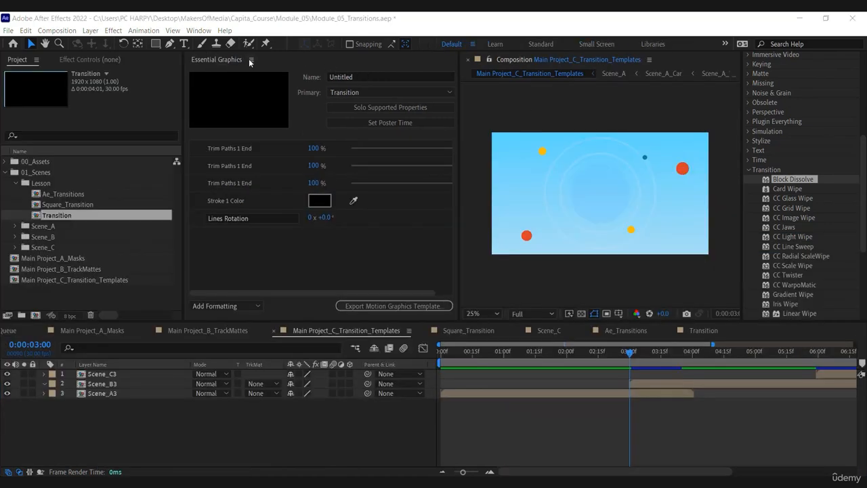
# Close Essential Graphics and place the Transition composition above Scene_B3 in Main Project_C_Transition_Templates, starting at 0:00:03:00.
pyautogui.click(250, 60)
pyautogui.click(291, 62)
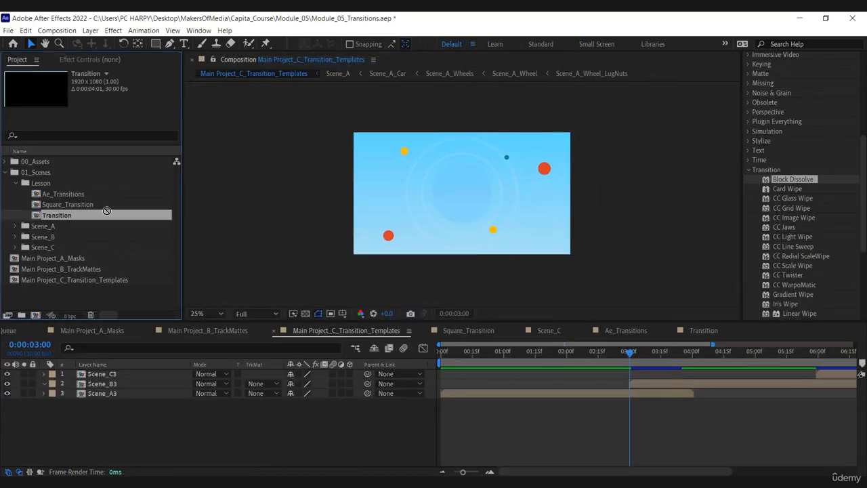
pyautogui.moveTo(107, 211); pyautogui.dragTo(631, 381)
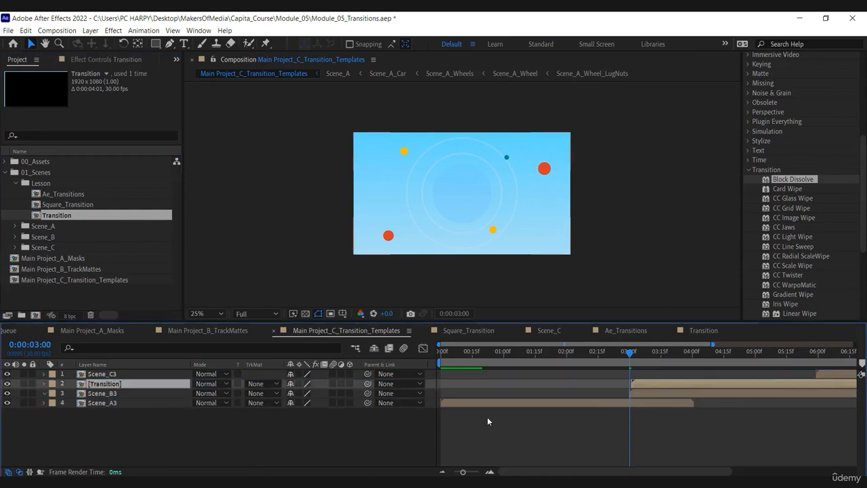
# Keyframe the Transition layer's three Trim Paths 1 End essential properties and move those keyframes to about 0:00:04:00.
pyautogui.click(45, 385)
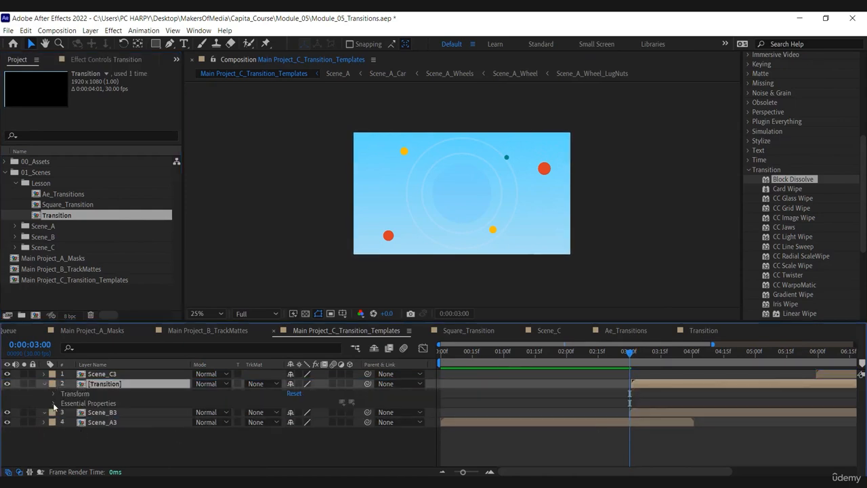
pyautogui.click(55, 404)
pyautogui.click(72, 413)
pyautogui.click(72, 422)
pyautogui.click(72, 432)
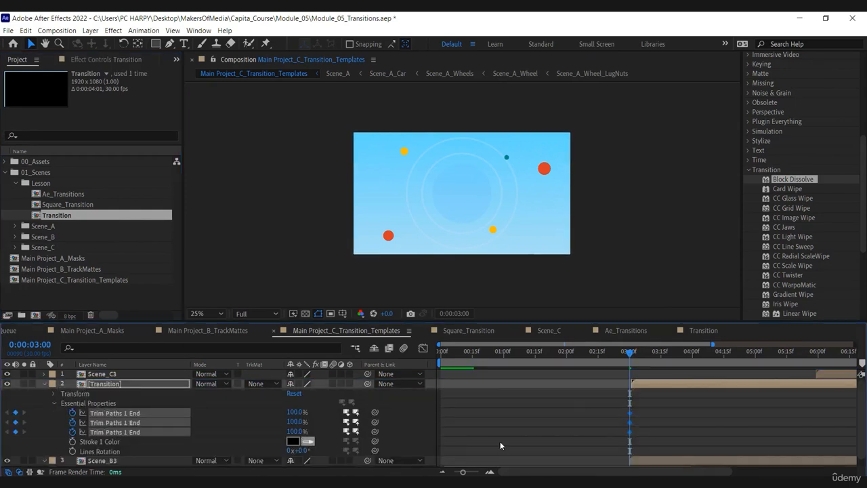
pyautogui.moveTo(630, 413); pyautogui.dragTo(691, 422)
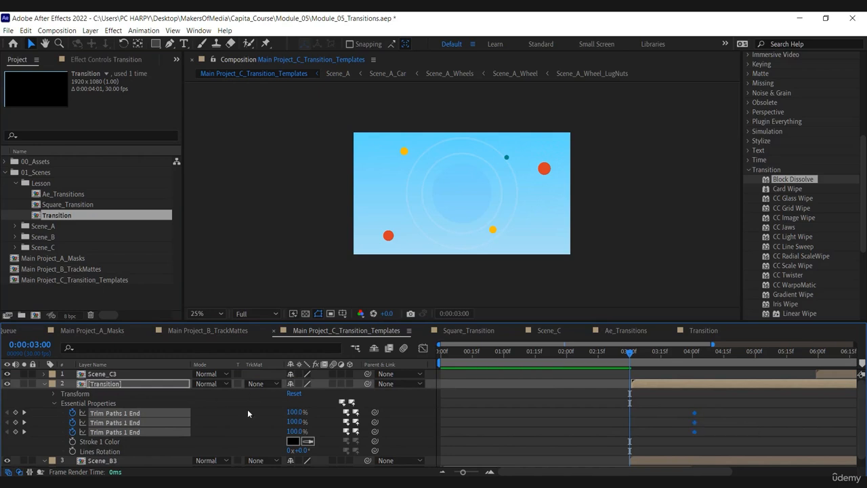
# Set all three Trim Paths 1 End values to 0% at 0:00:03:00.
pyautogui.click(291, 413)
pyautogui.press('Return')
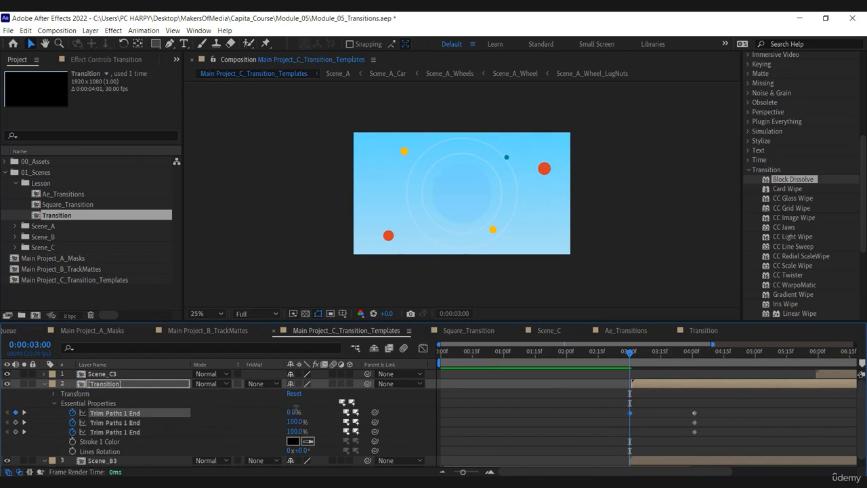
pyautogui.click(293, 422)
pyautogui.write('0')
pyautogui.press('Tab')
pyautogui.write('0')
pyautogui.press('Return')
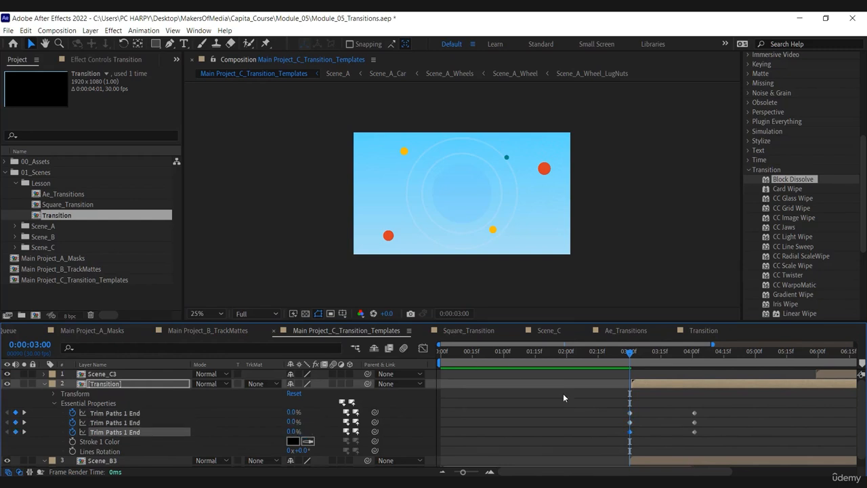
# Apply Easy Ease to all the Trim Paths 1 End keyframes.
pyautogui.moveTo(717, 407); pyautogui.dragTo(622, 443)
pyautogui.rightClick(630, 431)
pyautogui.moveTo(672, 428)
pyautogui.click(577, 359)
# Stagger the three Trim Paths 1 End keyframe pairs about 6 frames apart, with the first-listed property starting last.
pyautogui.moveTo(633, 354); pyautogui.dragTo(667, 357)
pyautogui.moveTo(713, 403); pyautogui.dragTo(621, 427)
pyautogui.moveTo(630, 423); pyautogui.dragTo(641, 424)
pyautogui.moveTo(642, 414); pyautogui.dragTo(655, 413)
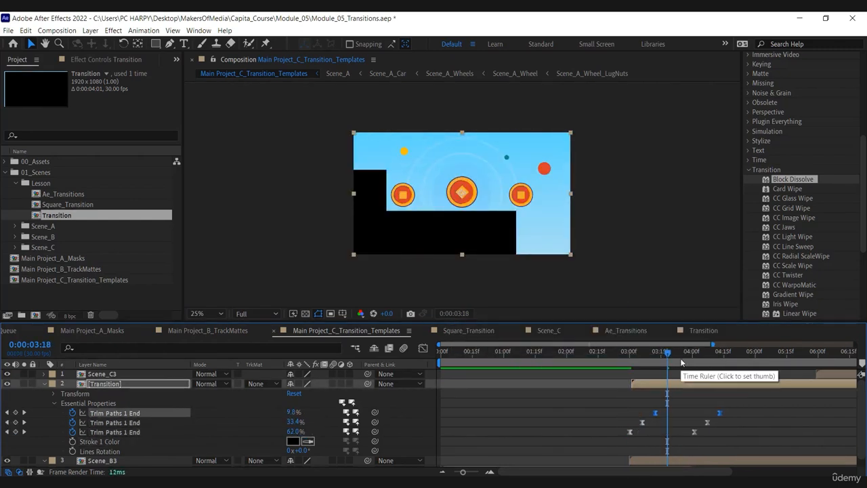
# Set Scene_B3's track matte to the Transition layer's alpha and hide Scene_A3 to inspect the wipe at 0:00:03:22.
pyautogui.moveTo(644, 358)
pyautogui.mouseDown()
pyautogui.moveTo(708, 366)
pyautogui.moveTo(699, 357)
pyautogui.moveTo(644, 359)
pyautogui.mouseUp()
pyautogui.click(182, 460)
pyautogui.click(261, 460)
pyautogui.click(271, 414)
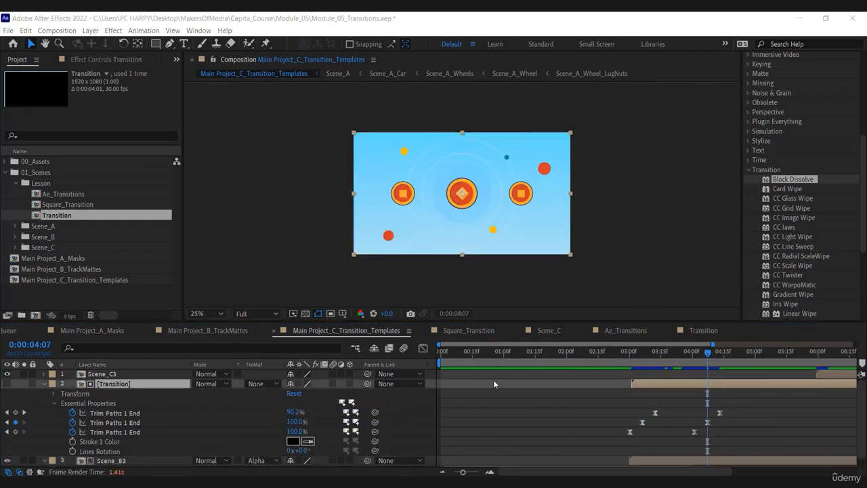
pyautogui.moveTo(708, 364); pyautogui.dragTo(675, 358)
pyautogui.scroll(-1, 29, 459)
pyautogui.click(8, 462)
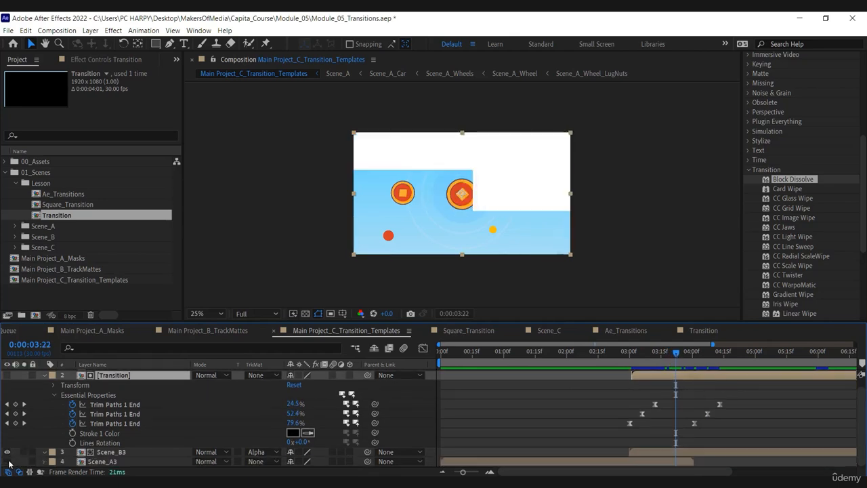
# Set the Transition layer's Lines Rotation to 45°.
pyautogui.click(108, 443)
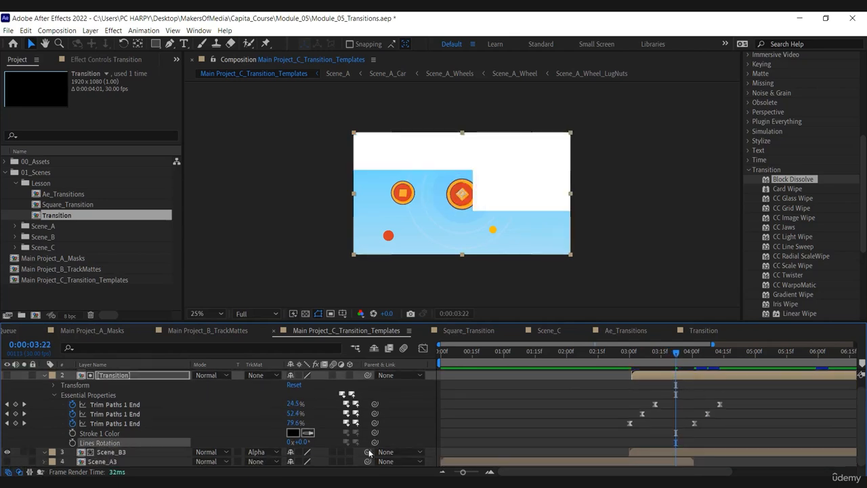
pyautogui.click(300, 441)
pyautogui.write('45')
pyautogui.press('Return')
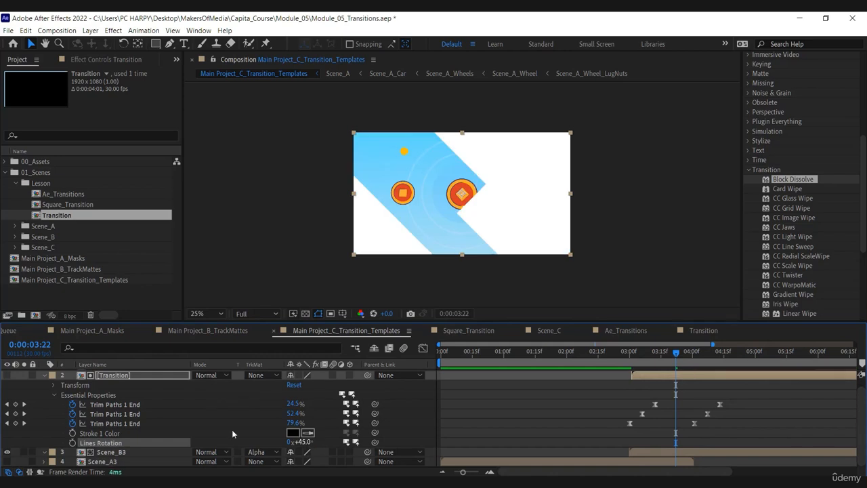
# Scale the Transition layer up to 199% and scrub through the diagonal wipe.
pyautogui.click(135, 376)
pyautogui.press('s')
pyautogui.click(304, 394)
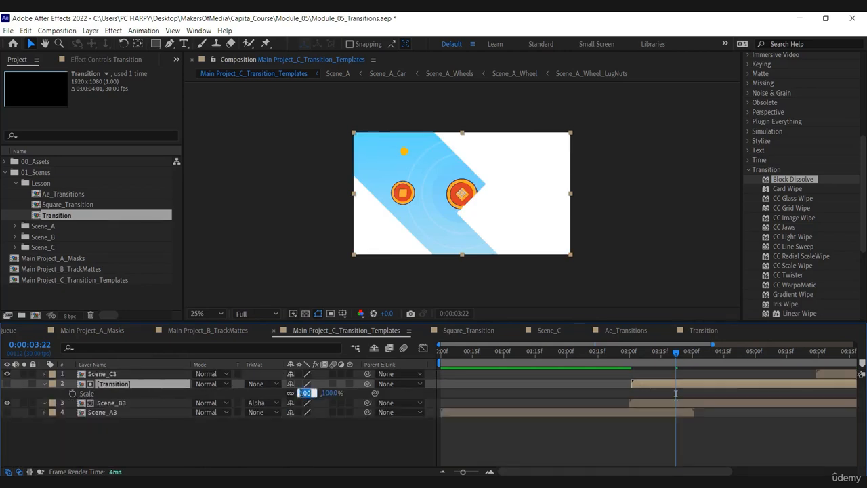
pyautogui.write('150')
pyautogui.press('Return')
pyautogui.moveTo(319, 398); pyautogui.dragTo(352, 397)
pyautogui.click(665, 352)
pyautogui.moveTo(674, 358); pyautogui.dragTo(630, 362)
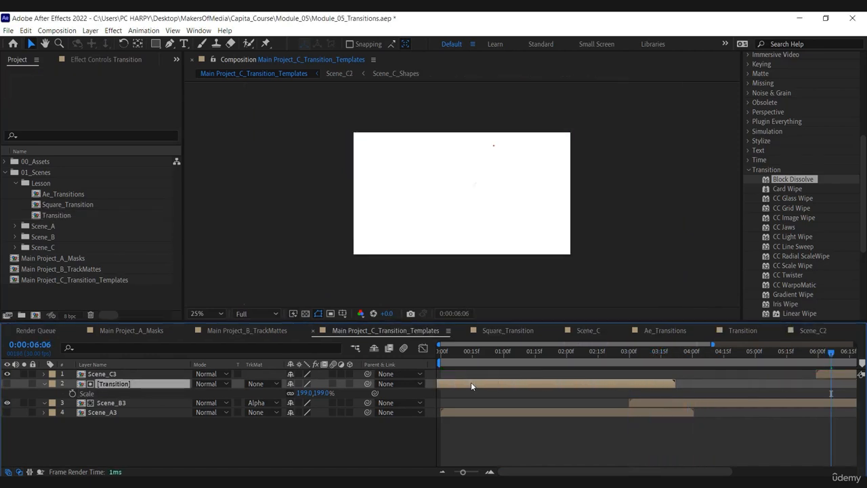
# Copy the Transition layer into Scene_C2 above the BG layer and make it visible.
pyautogui.moveTo(473, 386); pyautogui.dragTo(496, 386)
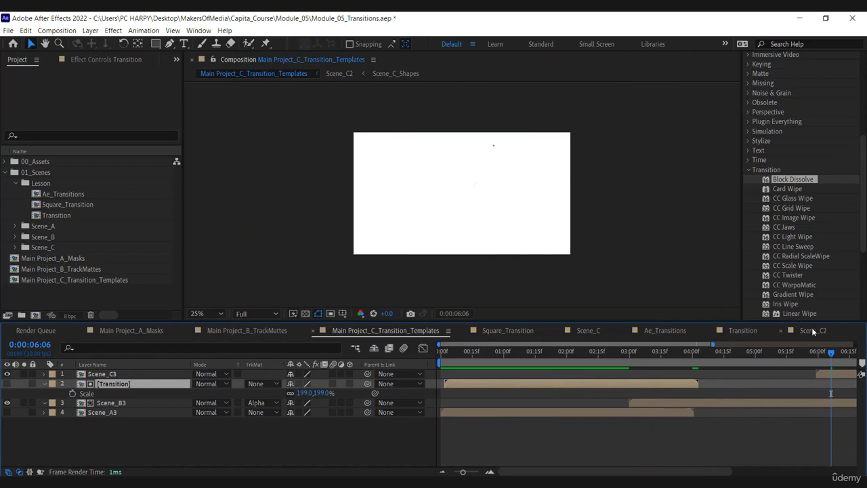
pyautogui.doubleClick(831, 374)
pyautogui.hotkey('ctrl', 'v')
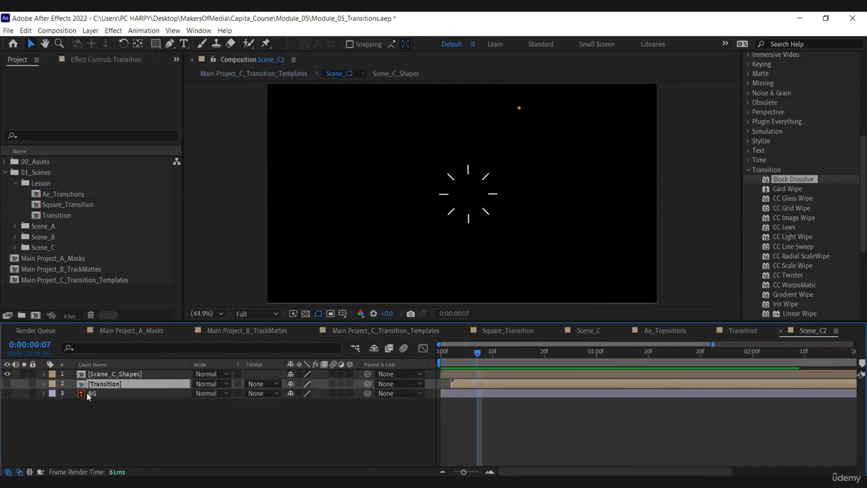
pyautogui.click(7, 384)
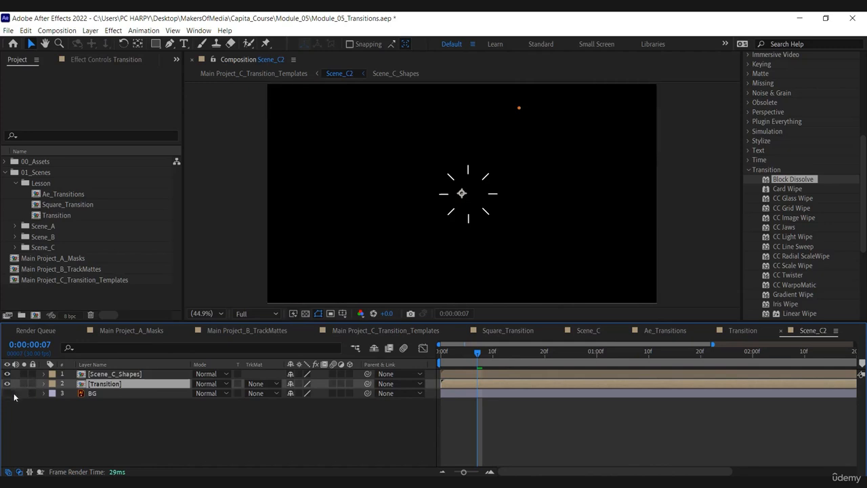
# Sample the BG layer's blue for the Transition layer's Stroke 1 Color, hide BG, and preview the wipe up to 0:00:01:05.
pyautogui.click(8, 393)
pyautogui.click(44, 383)
pyautogui.click(54, 403)
pyautogui.click(309, 442)
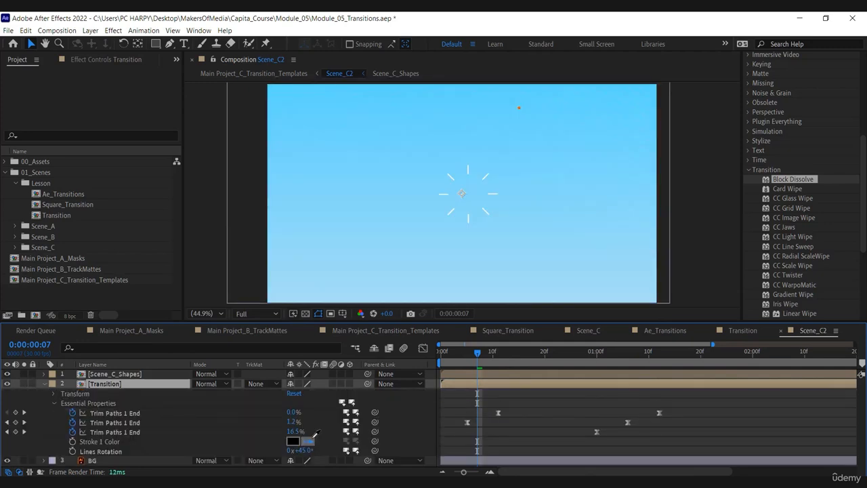
pyautogui.click(419, 191)
pyautogui.click(43, 384)
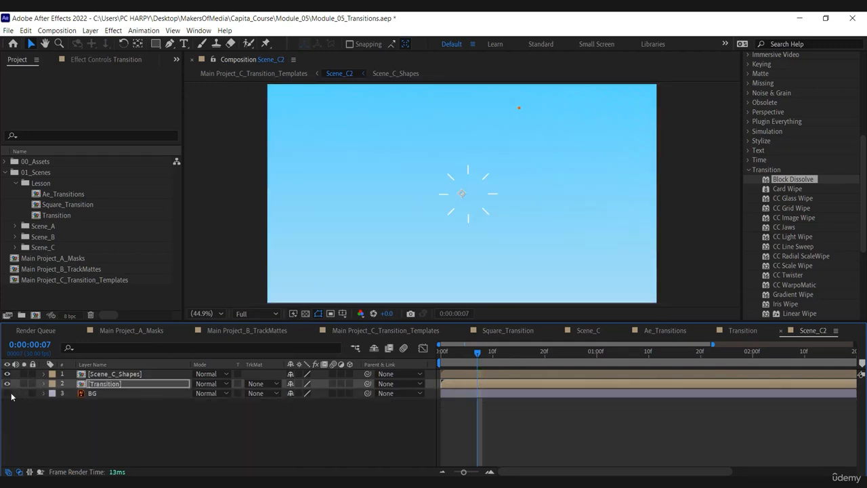
pyautogui.click(7, 393)
pyautogui.moveTo(446, 351); pyautogui.dragTo(623, 353)
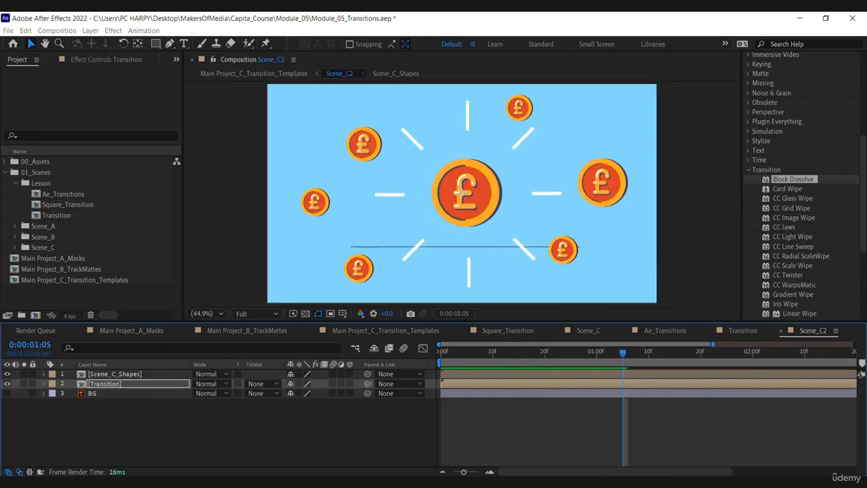
# In Main Project_C_Transition_Templates, duplicate the Transition layer, place the visible copy below Scene_B3, and start it slightly before 0:00:03:00.
pyautogui.click(383, 330)
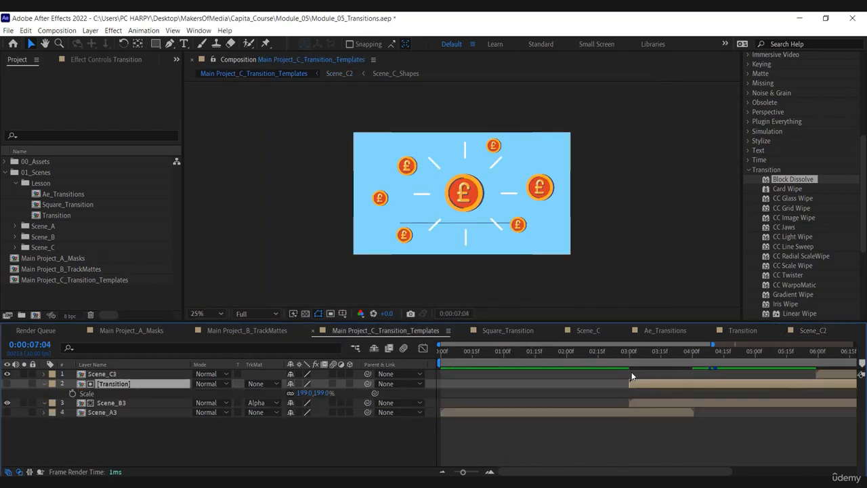
pyautogui.hotkey('ctrl', 'd')
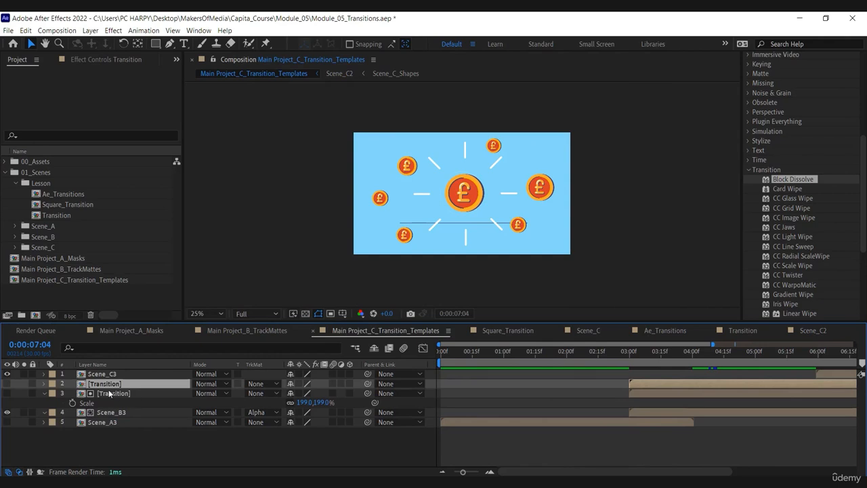
pyautogui.moveTo(108, 389); pyautogui.dragTo(109, 414)
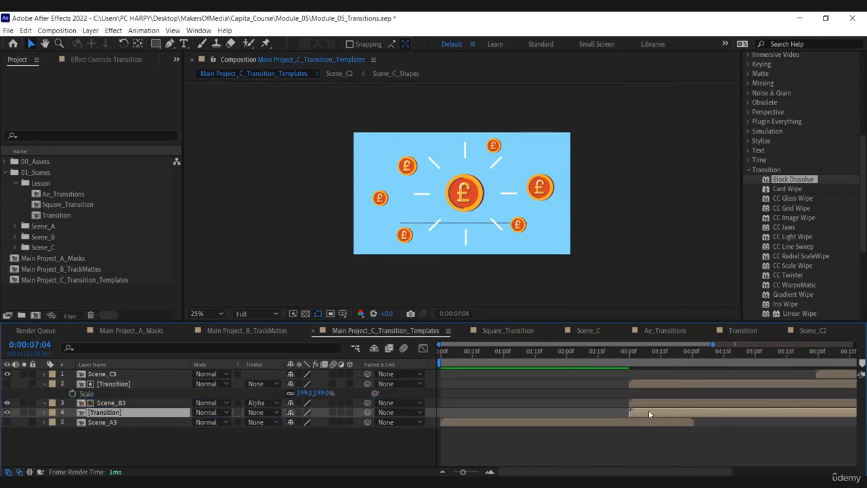
pyautogui.moveTo(644, 412); pyautogui.dragTo(625, 424)
# Duplicate the lower Transition layer, set the new copy's Stroke 1 Color to red, and preview the layered wipe up to 0:00:04:00.
pyautogui.hotkey('ctrl', 'd')
pyautogui.click(45, 423)
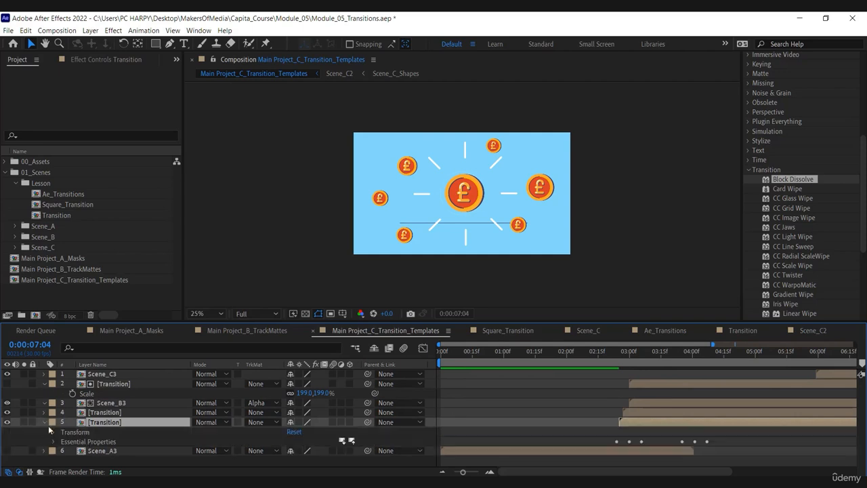
pyautogui.click(53, 442)
pyautogui.scroll(-1, 230, 435)
pyautogui.click(293, 453)
pyautogui.click(483, 180)
pyautogui.click(593, 177)
pyautogui.click(661, 384)
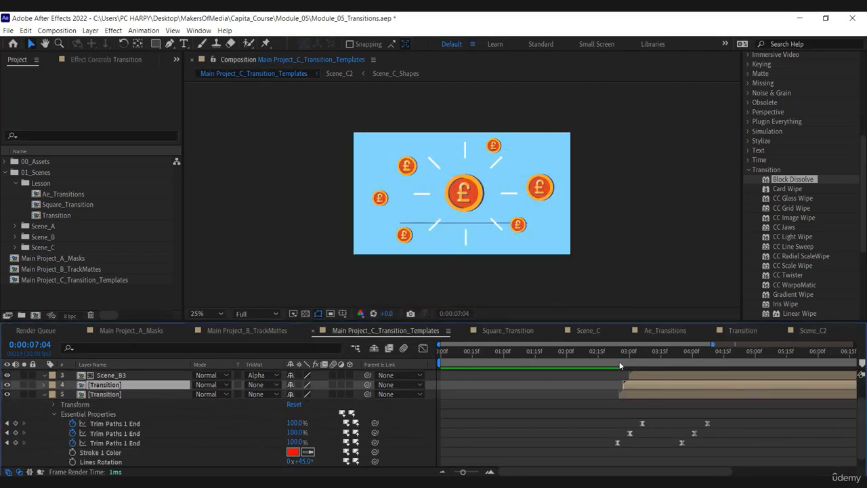
pyautogui.moveTo(619, 361); pyautogui.dragTo(694, 361)
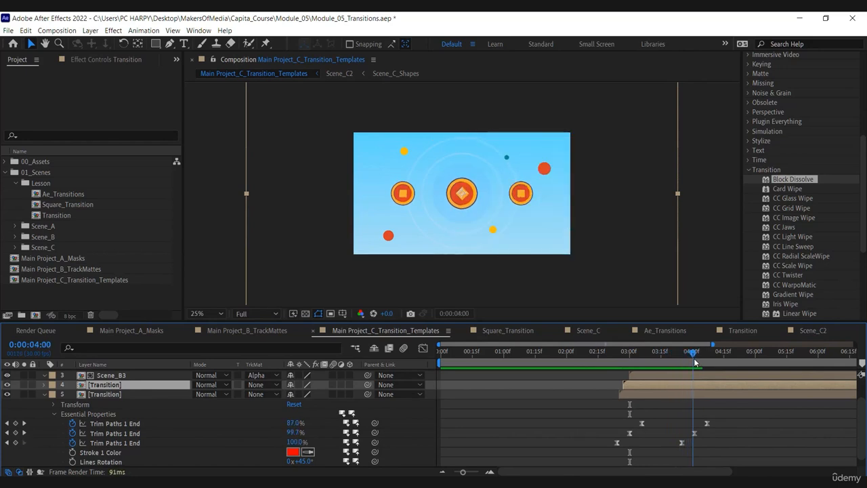
# Set the label color of the two Transition layers below Scene_B3 to Orange.
pyautogui.click(521, 422)
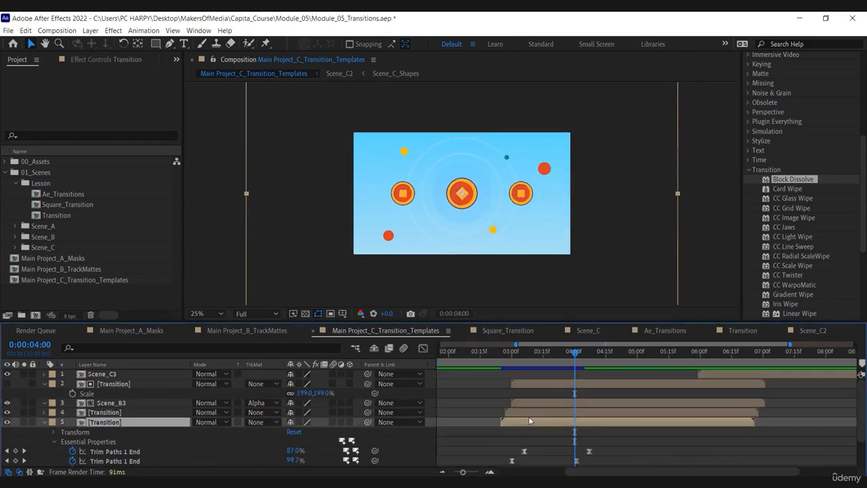
pyautogui.keyDown('shift'); pyautogui.click(529, 414); pyautogui.keyUp('shift')
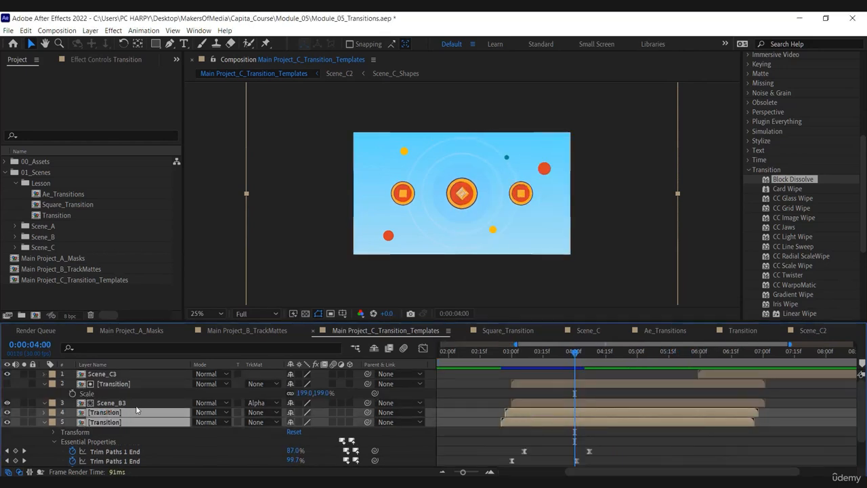
pyautogui.click(52, 413)
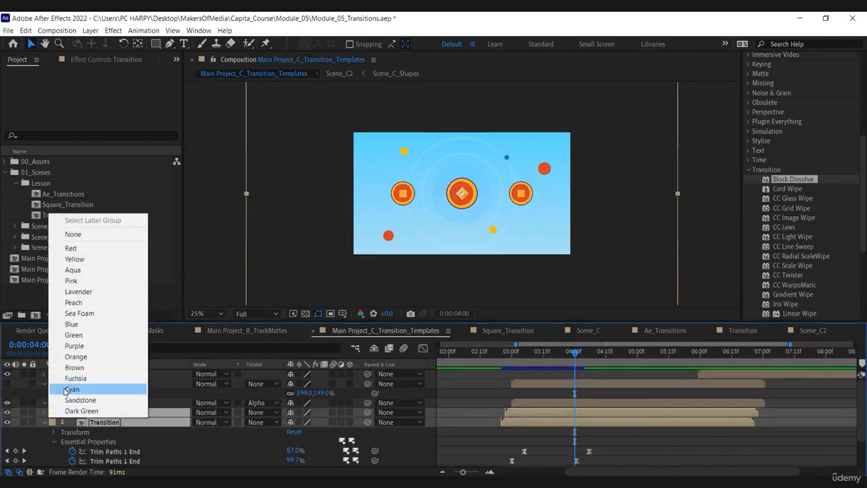
pyautogui.click(76, 357)
# Try trimming the Transition matte above Scene_B3 to end just after 0:00:04:00, preview the cut, and extend it back to Scene_B3's end.
pyautogui.click(547, 384)
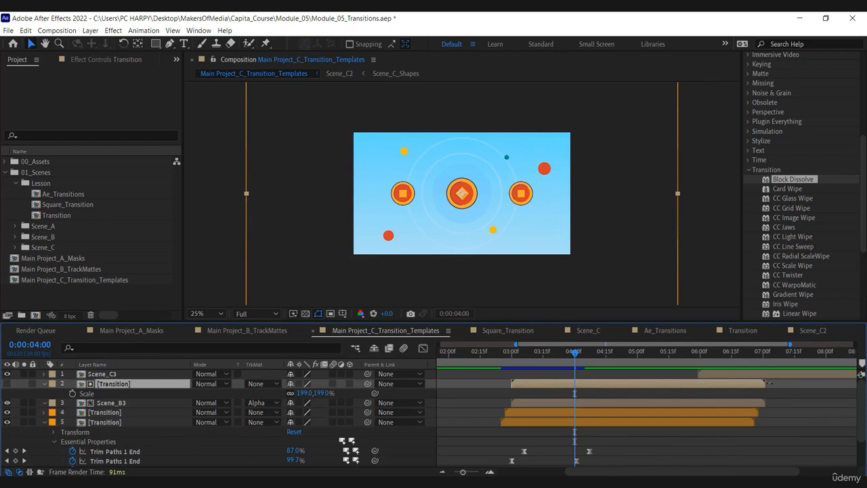
pyautogui.moveTo(767, 383); pyautogui.dragTo(585, 383)
pyautogui.moveTo(576, 352); pyautogui.dragTo(559, 357)
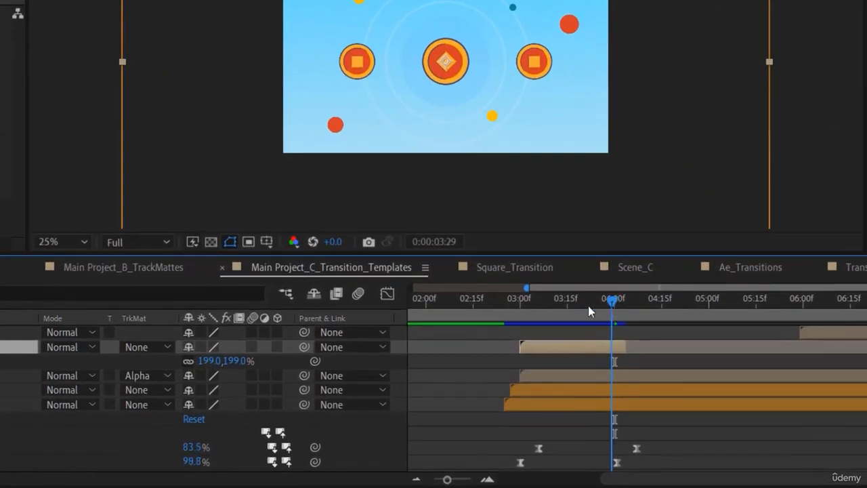
pyautogui.moveTo(588, 306); pyautogui.dragTo(633, 305)
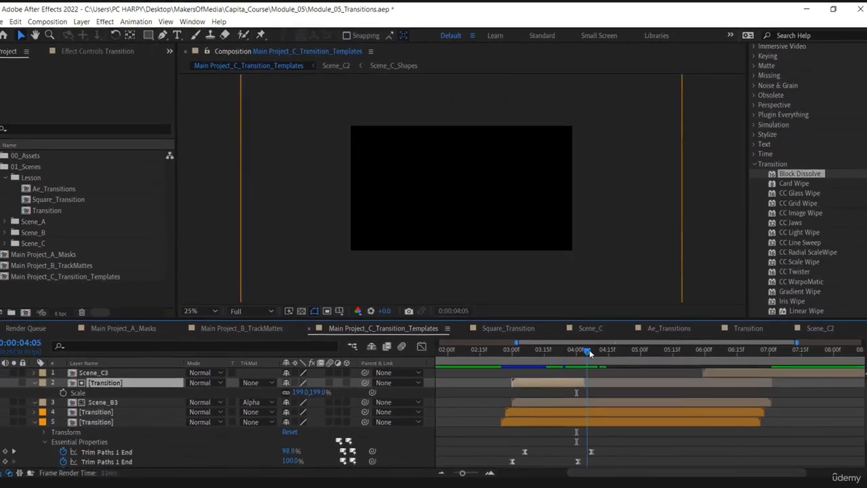
pyautogui.moveTo(590, 352); pyautogui.dragTo(571, 353)
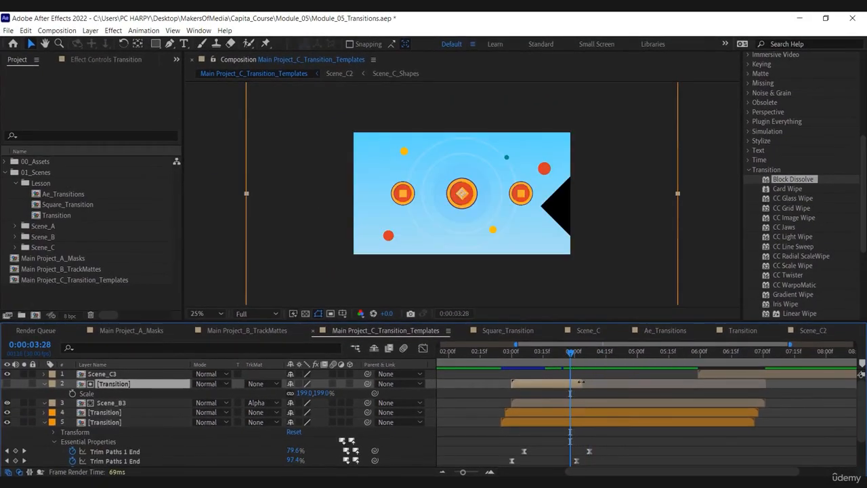
pyautogui.moveTo(581, 384); pyautogui.dragTo(768, 384)
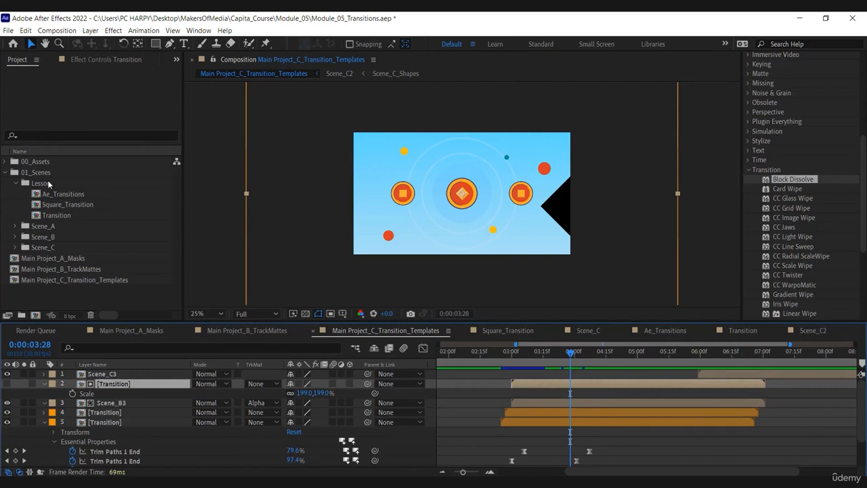
# Collapse the 01_Scenes folder in the project and move the current time slightly forward toward 0:00:04:00.
pyautogui.click(7, 173)
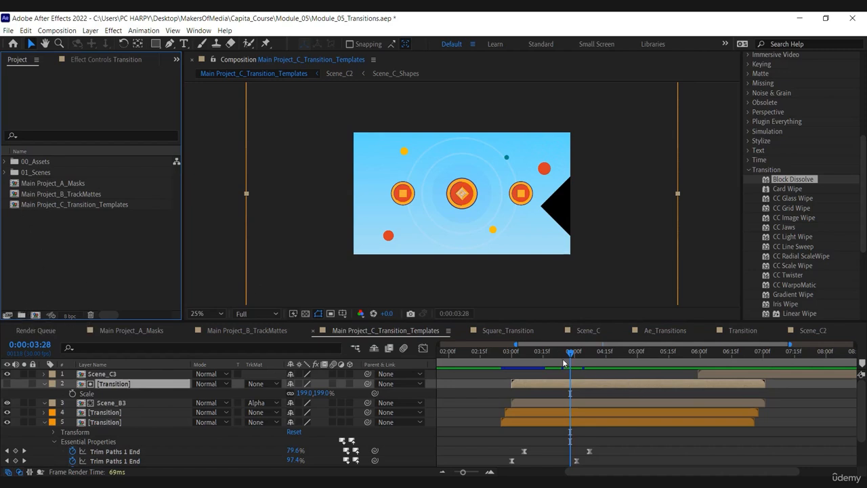
pyautogui.moveTo(570, 352)
pyautogui.mouseDown()
pyautogui.moveTo(519, 352)
pyautogui.moveTo(575, 352)
pyautogui.mouseUp()
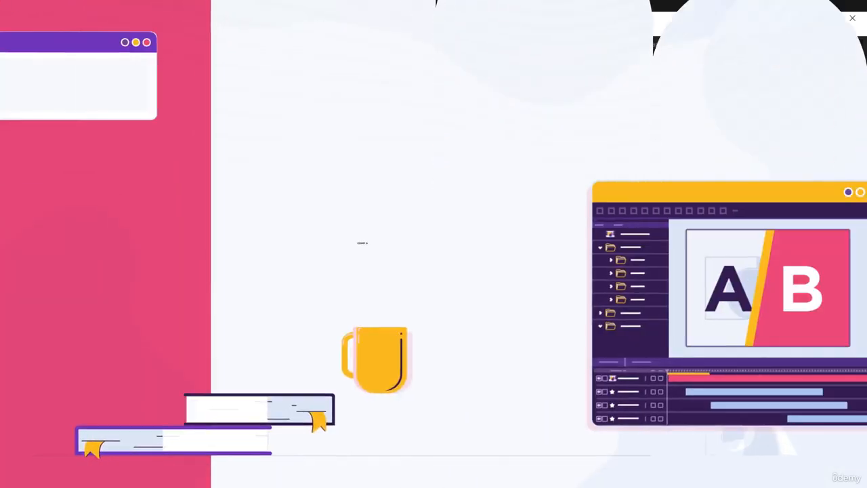